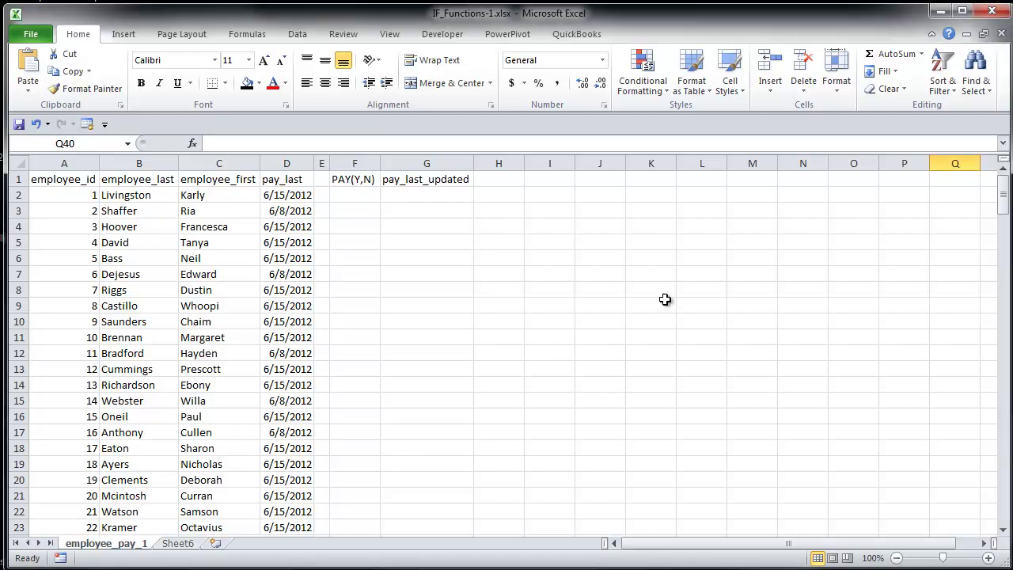
Step: Paste the copied "Three Arguments" text box onto the sheet at cell J7
{"action": "left_click", "coordinate": [615, 275]}
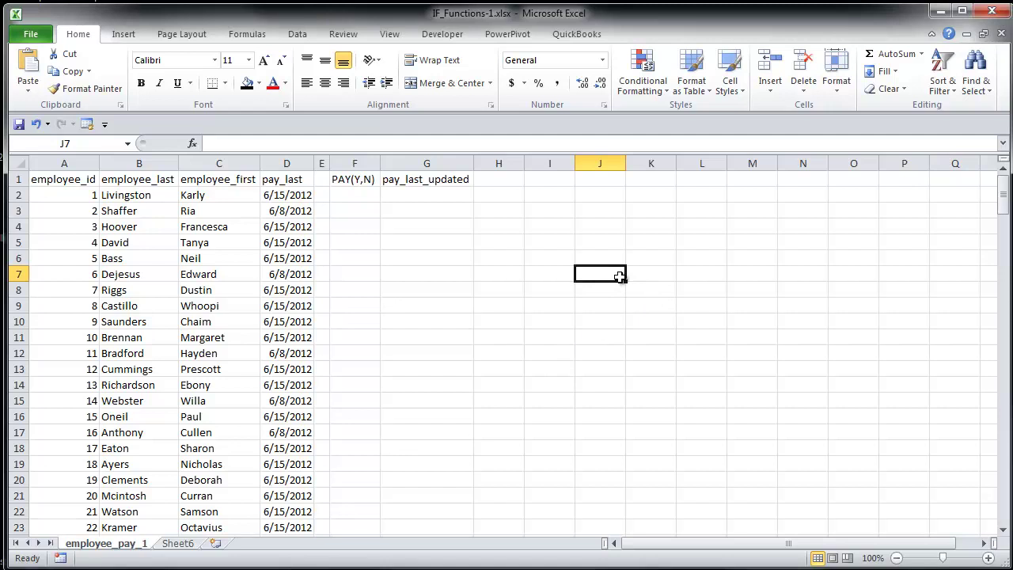
{"action": "key", "text": "ctrl+v"}
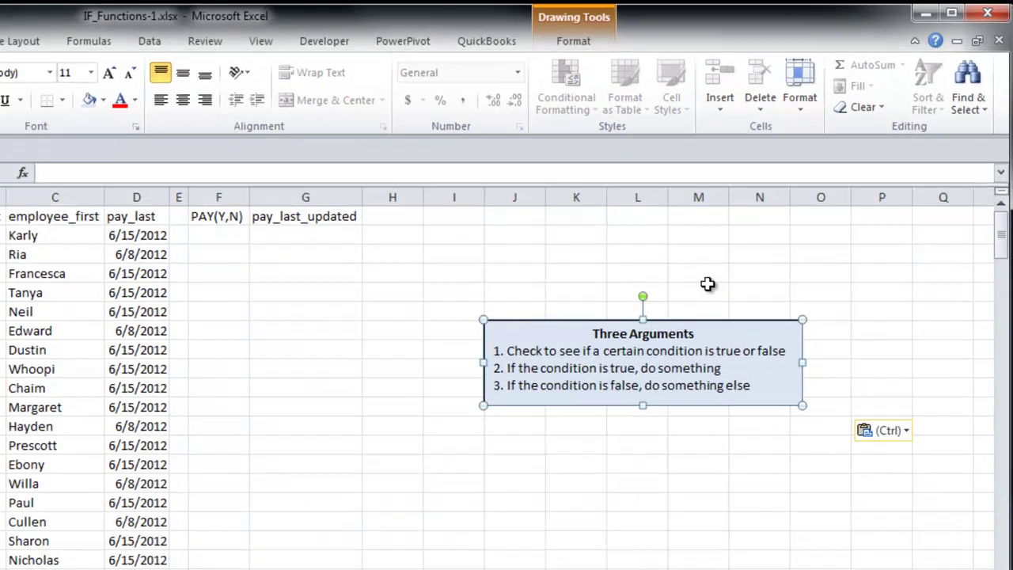
{"action": "left_click", "coordinate": [752, 242]}
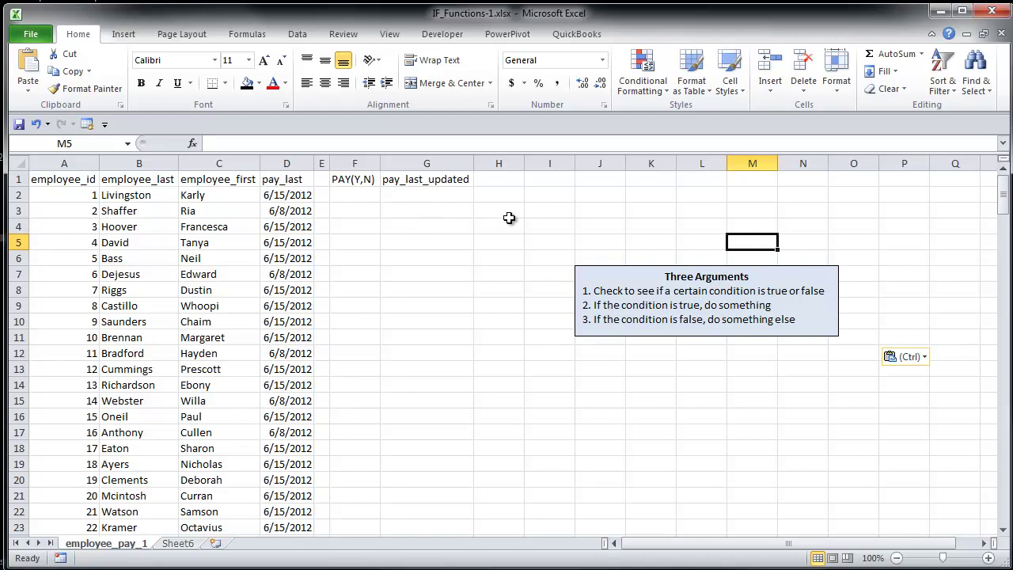
Step: Start an IF function in F2 and set its logical test to D2 = today()-7
{"action": "left_click", "coordinate": [363, 194]}
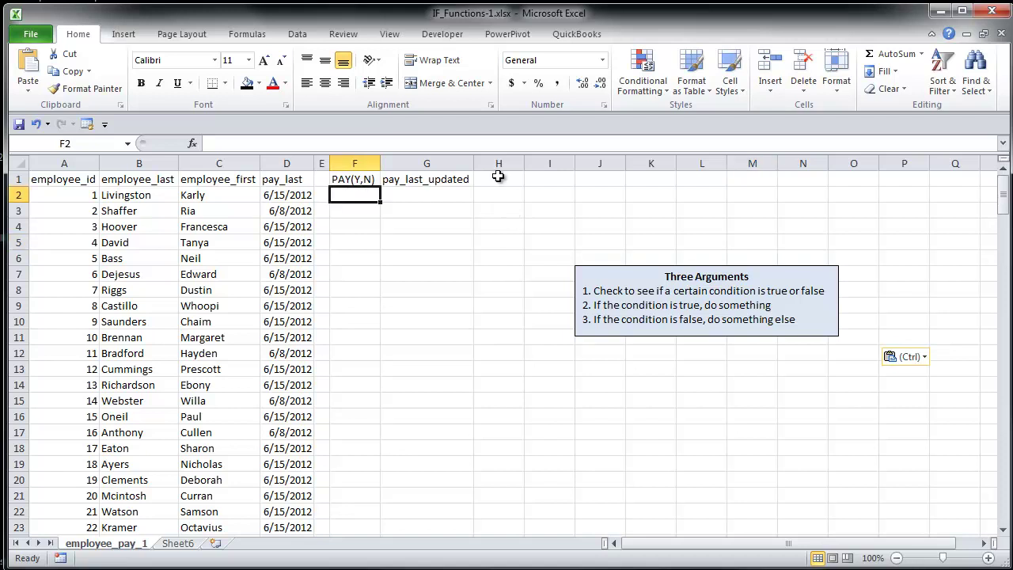
{"action": "type", "text": "=if"}
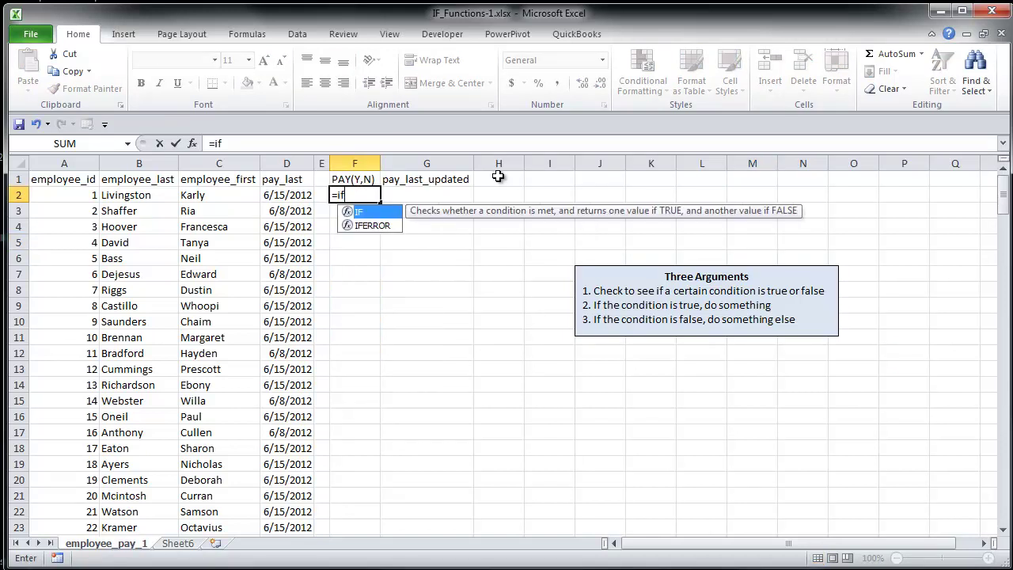
{"action": "key", "text": "Tab"}
{"action": "left_click", "coordinate": [191, 143]}
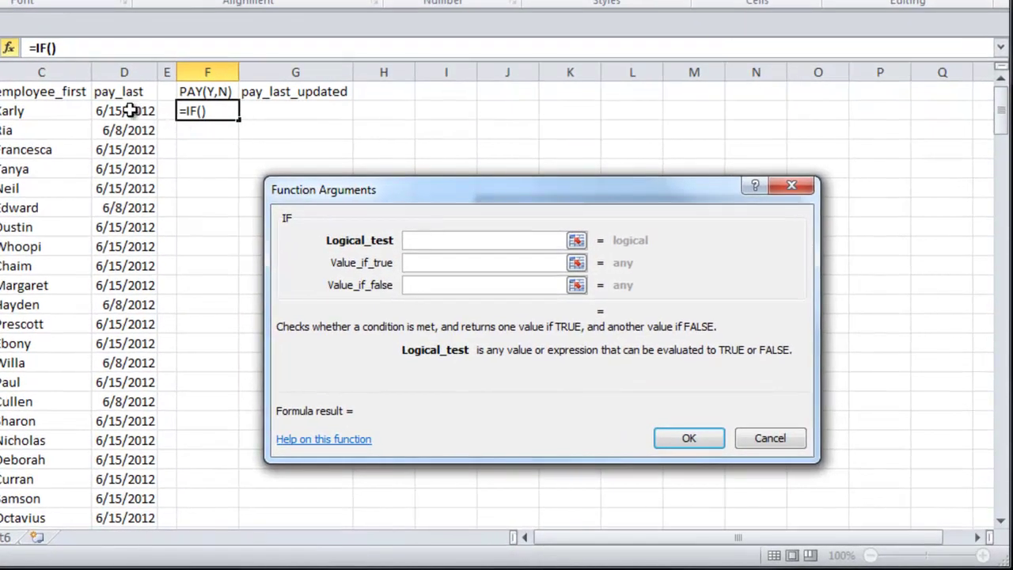
{"action": "left_click", "coordinate": [129, 111]}
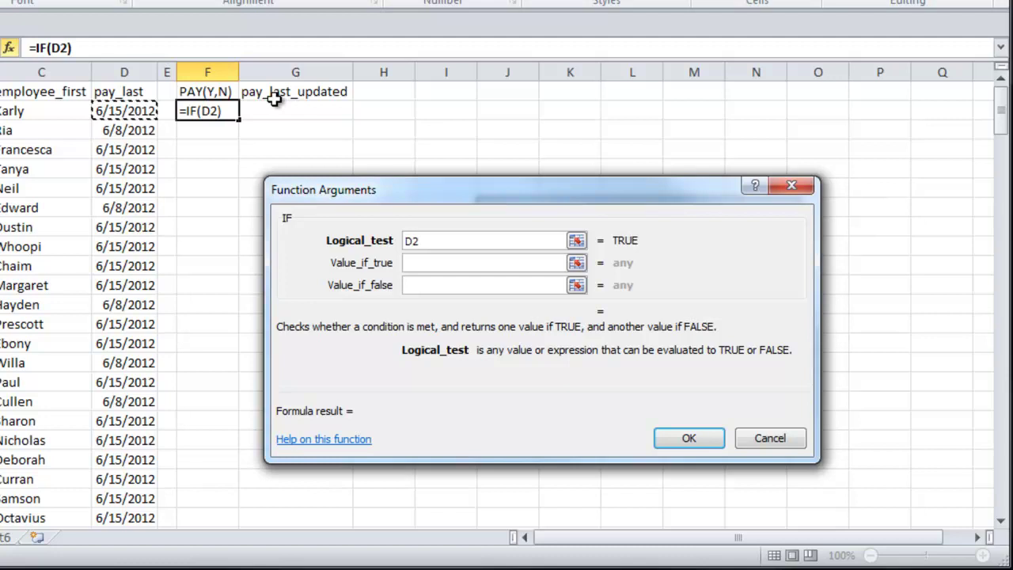
{"action": "type", "text": "= to"}
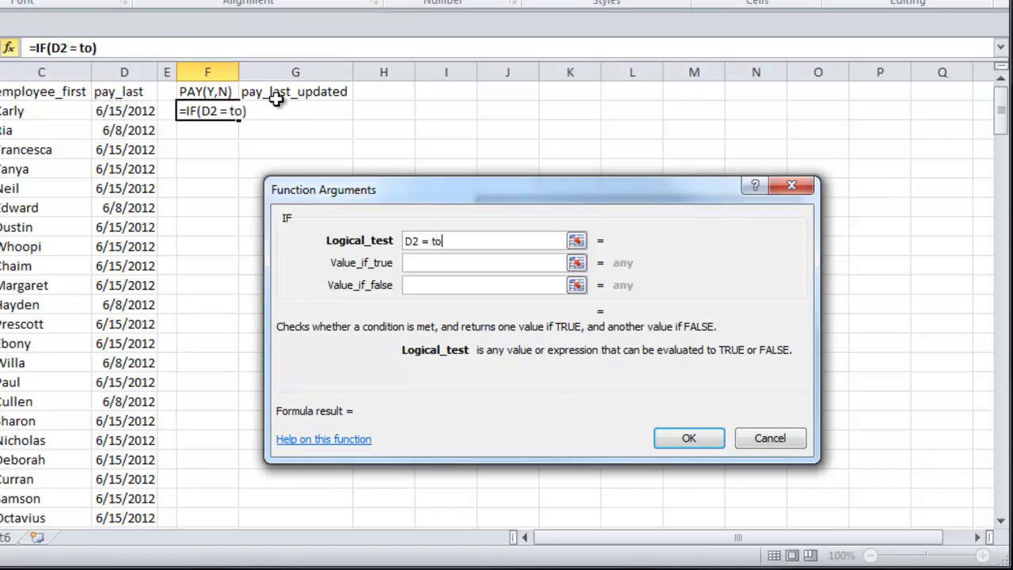
{"action": "type", "text": "day()"}
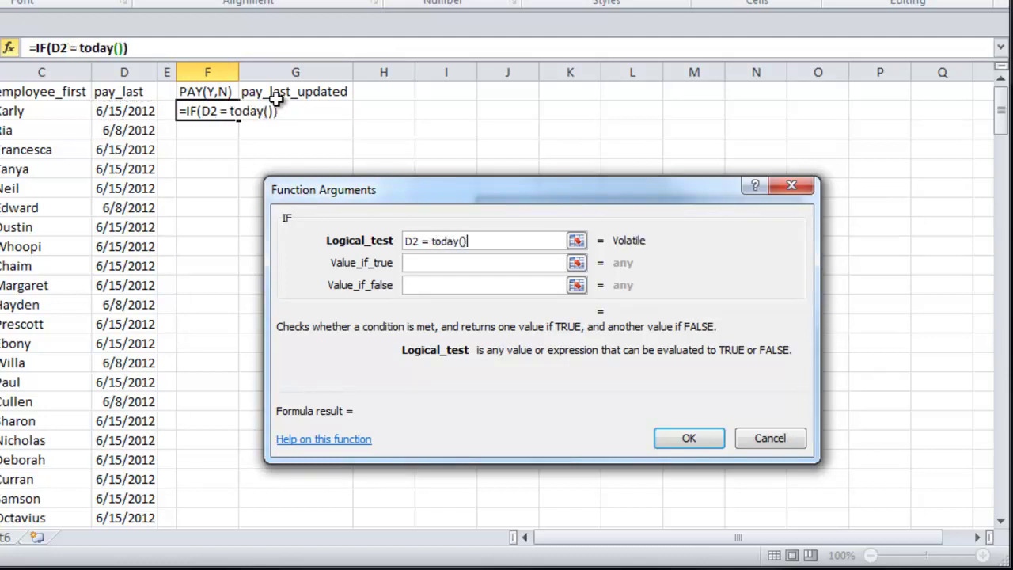
{"action": "type", "text": "-7"}
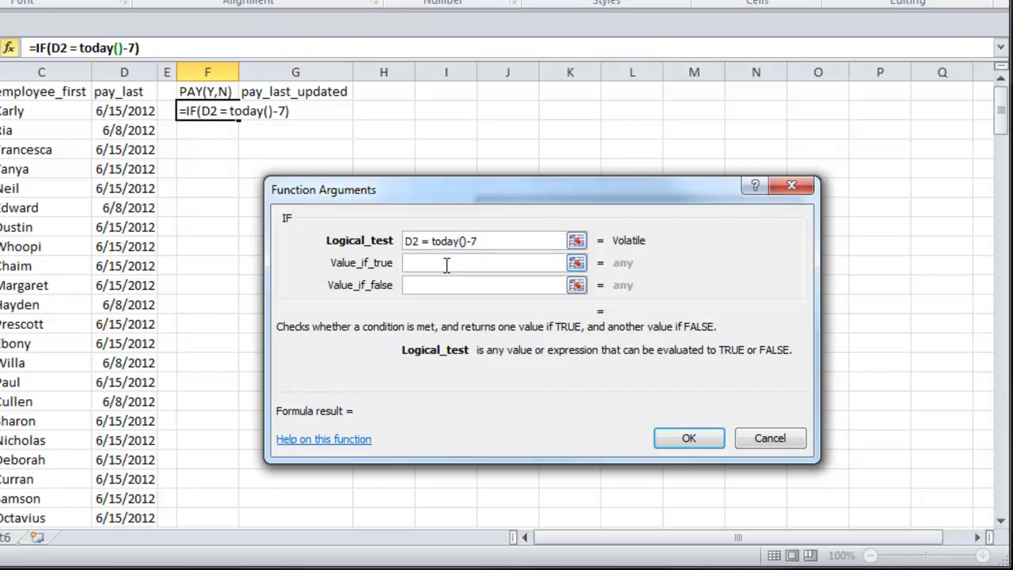
Step: Complete the F2 formula so it returns "No" if the test is true and "Yes" if it is false
{"action": "left_click", "coordinate": [446, 265]}
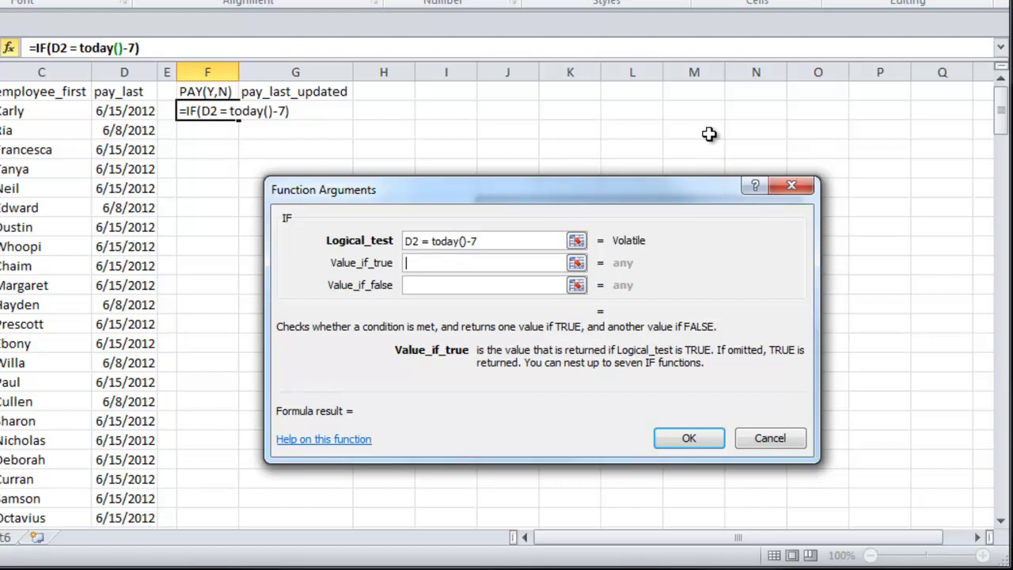
{"action": "type", "text": "\"NO"}
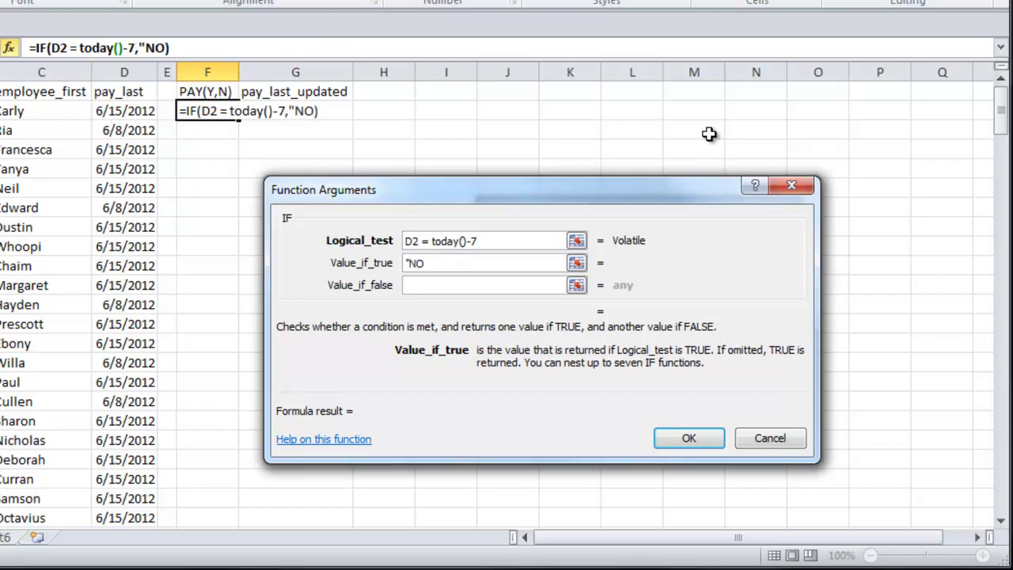
{"action": "key", "text": "BackSpace"}
{"action": "type", "text": "o\""}
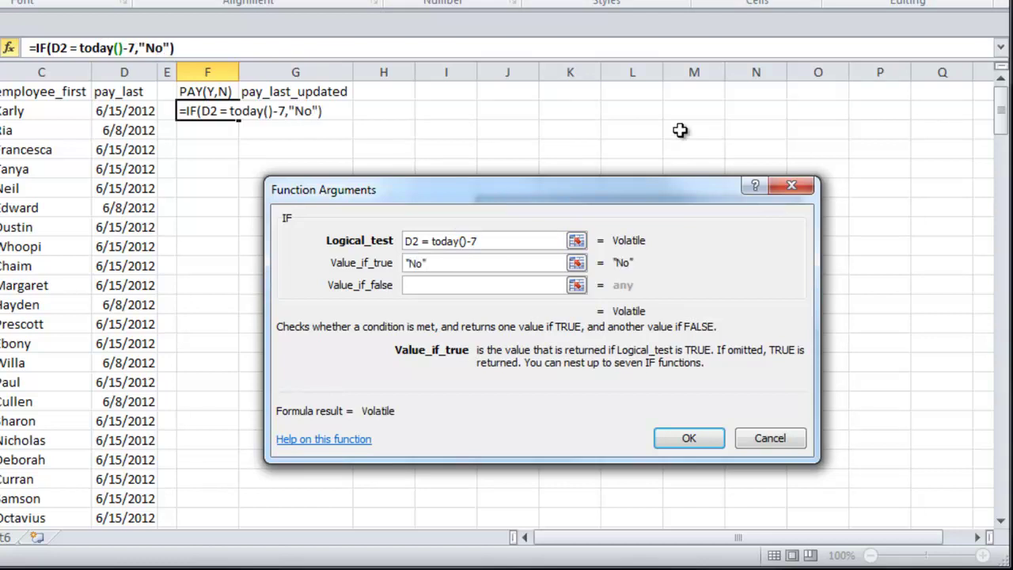
{"action": "left_click", "coordinate": [511, 284]}
{"action": "type", "text": "\""}
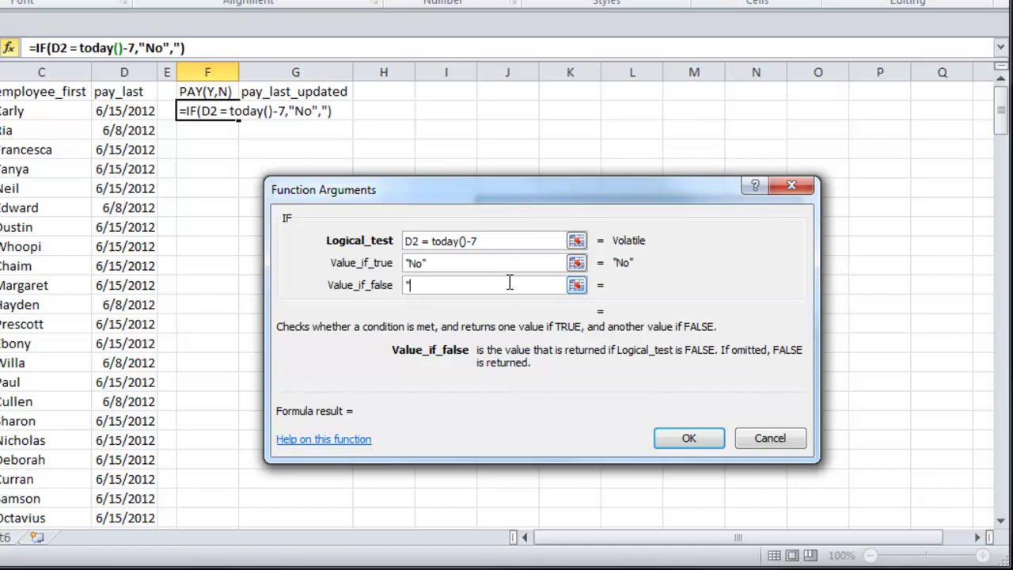
{"action": "type", "text": "Yes\""}
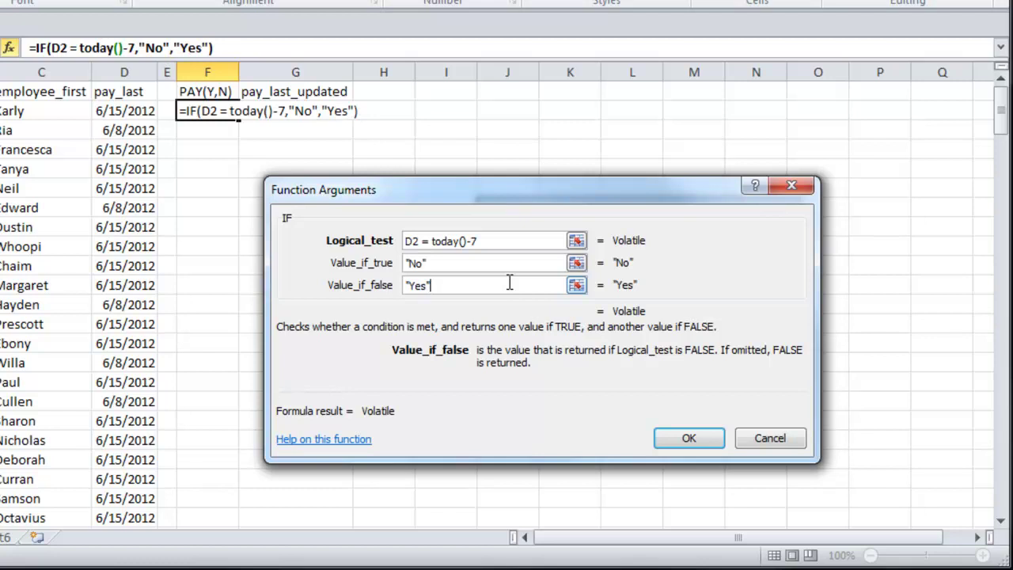
{"action": "left_click", "coordinate": [676, 440]}
{"action": "left_click", "coordinate": [570, 362]}
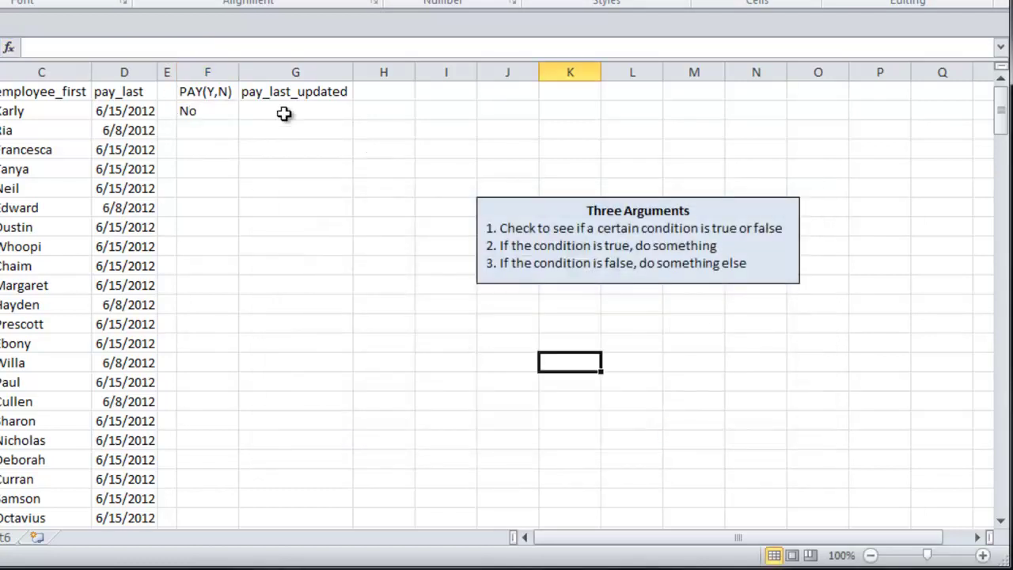
Step: Copy the F2 formula down the PAY(Y,N) column to the last employee row and check the formula in F3
{"action": "left_click", "coordinate": [207, 111]}
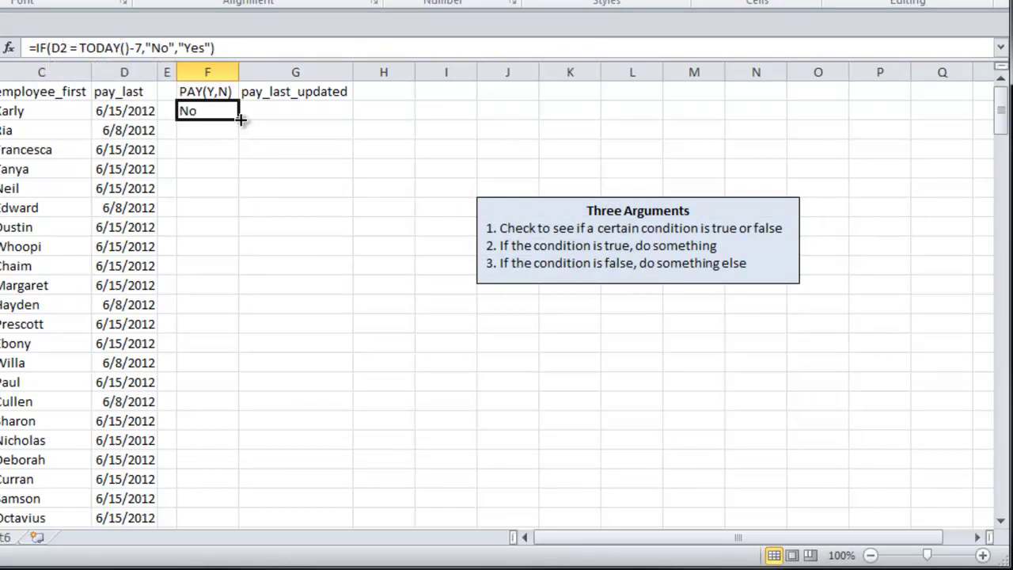
{"action": "left_click_drag", "start_coordinate": [240, 119], "coordinate": [210, 480]}
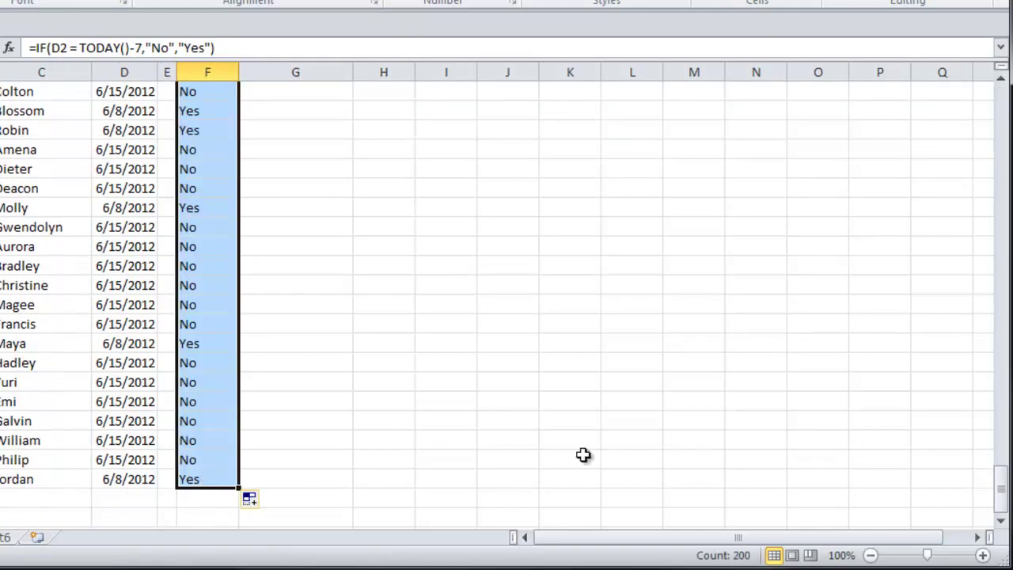
{"action": "left_click", "coordinate": [583, 454]}
{"action": "left_click_drag", "start_coordinate": [1000, 486], "coordinate": [967, 66]}
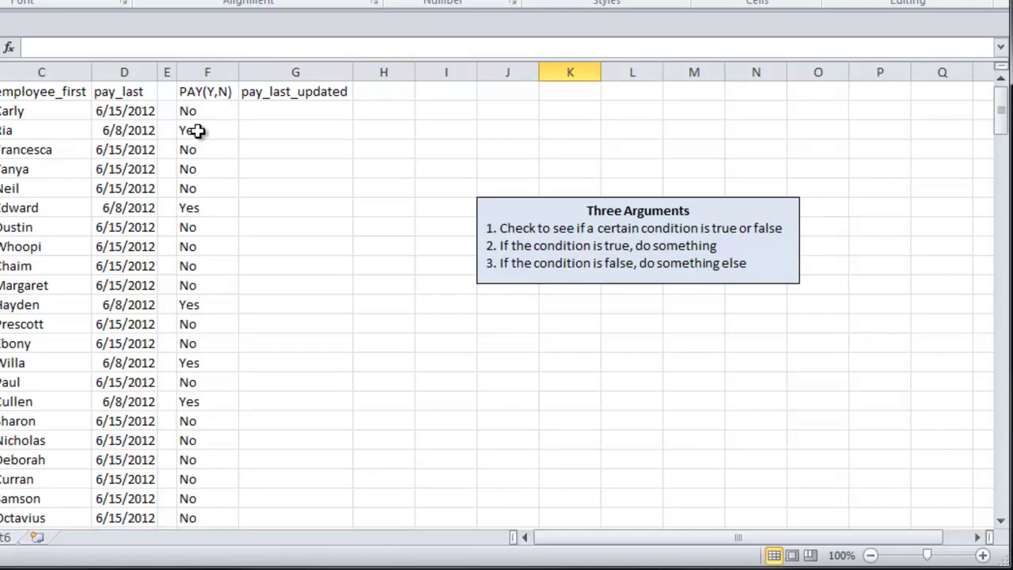
{"action": "left_click", "coordinate": [196, 130]}
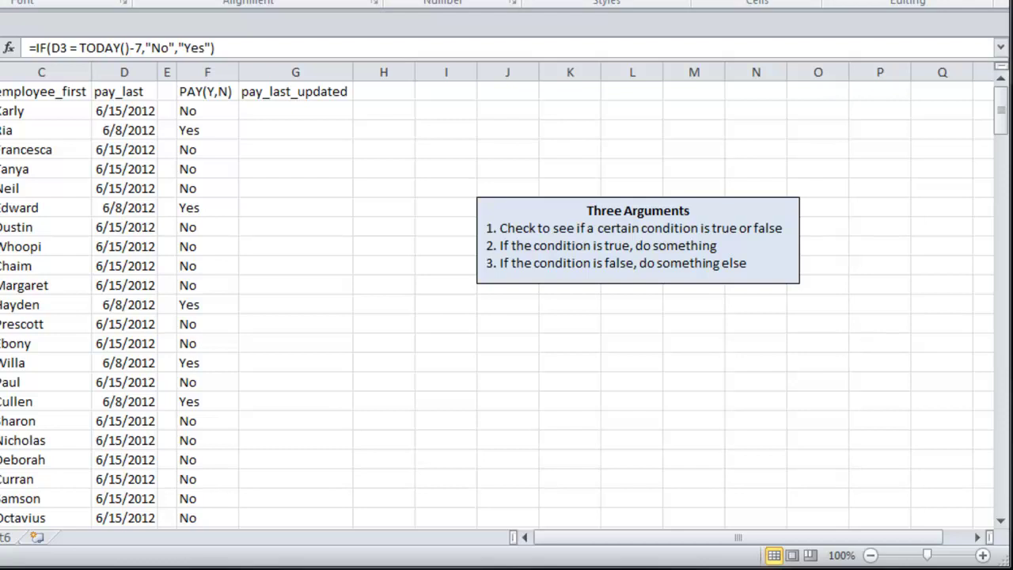
Step: Start an IF function in G2 and set its logical test to F2 = "No"
{"action": "left_click", "coordinate": [281, 108]}
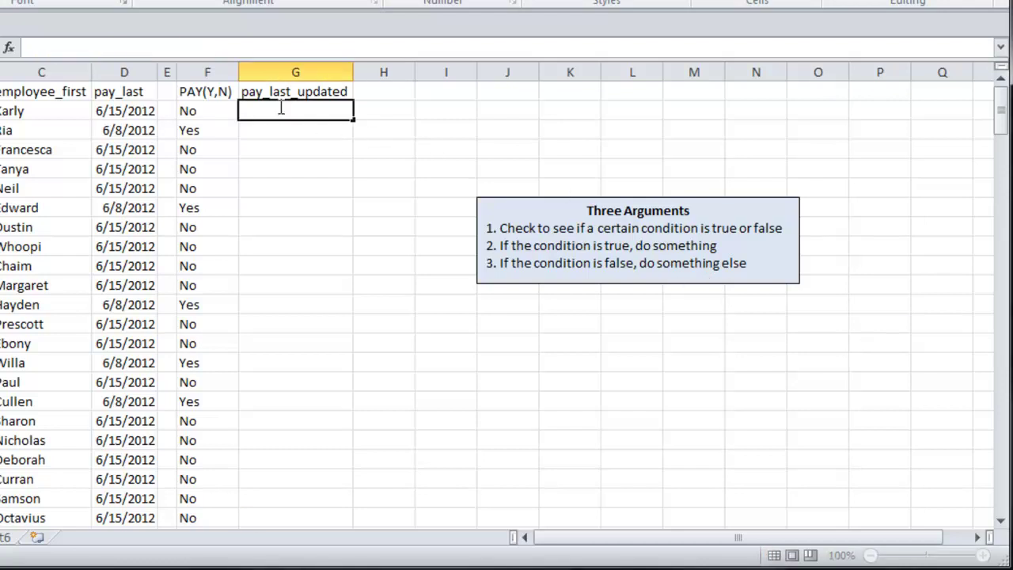
{"action": "type", "text": "=if"}
{"action": "key", "text": "Tab"}
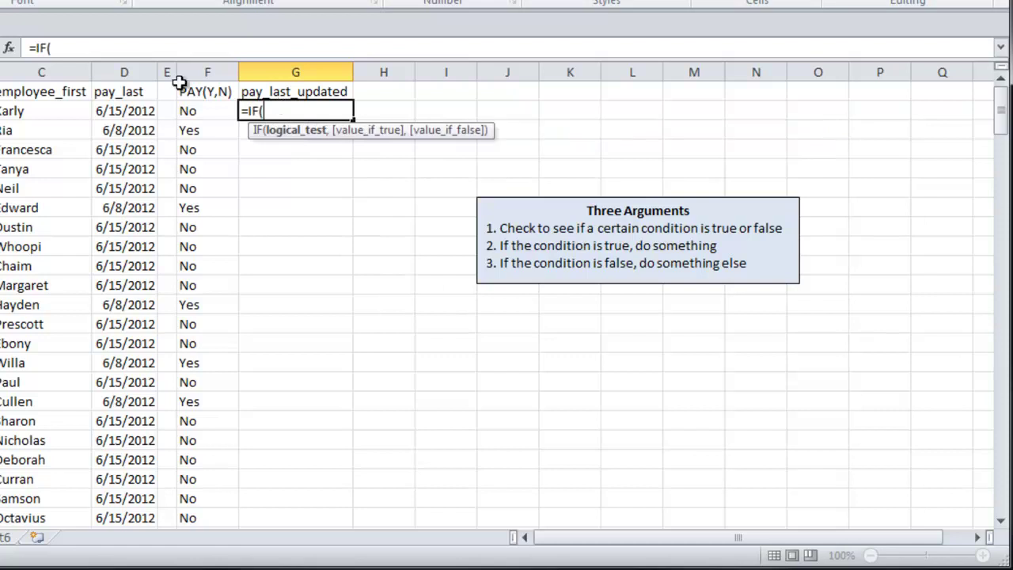
{"action": "left_click", "coordinate": [9, 49]}
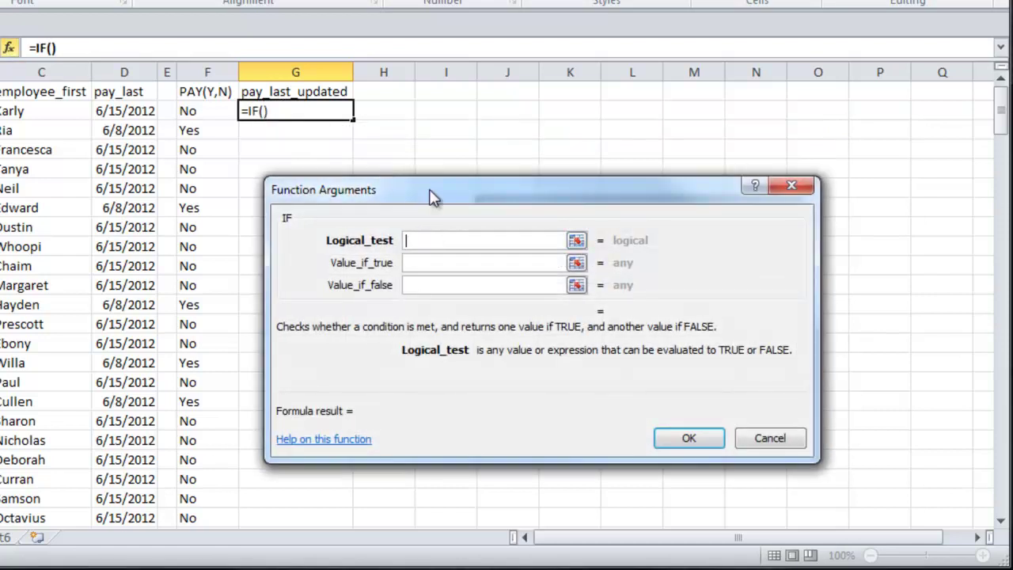
{"action": "left_click", "coordinate": [210, 111]}
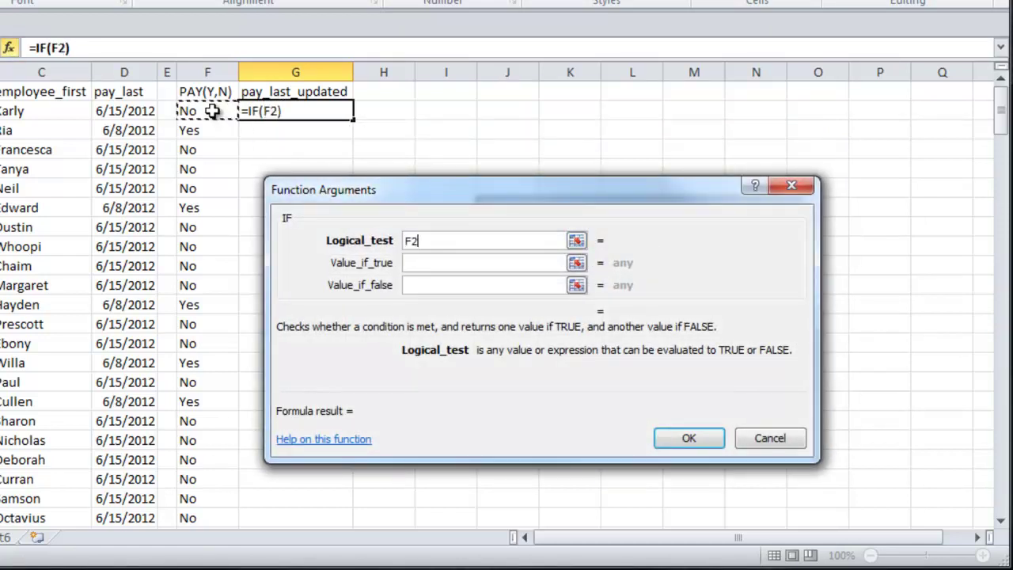
{"action": "type", "text": "= N"}
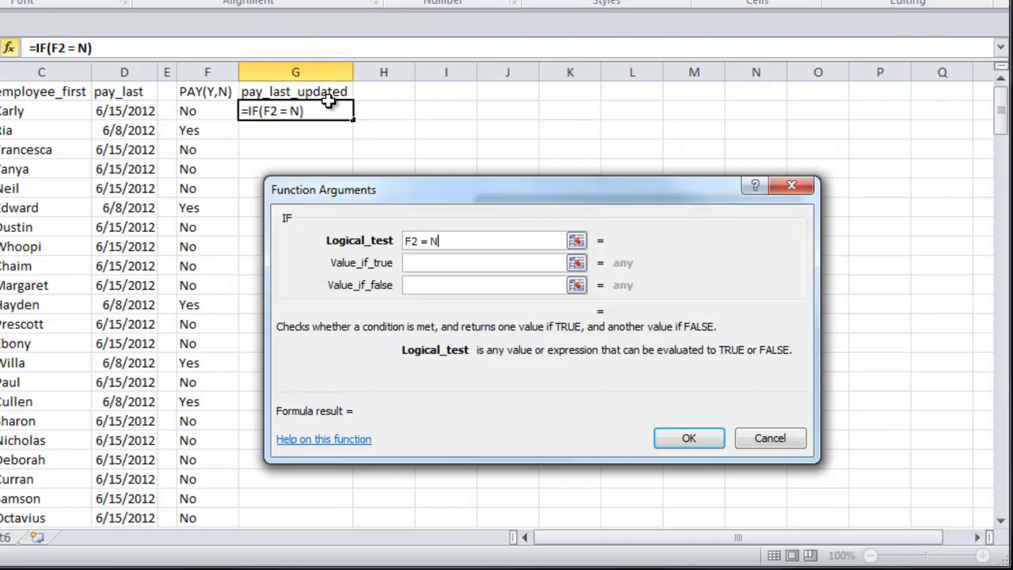
{"action": "key", "text": "BackSpace"}
{"action": "type", "text": "\"N"}
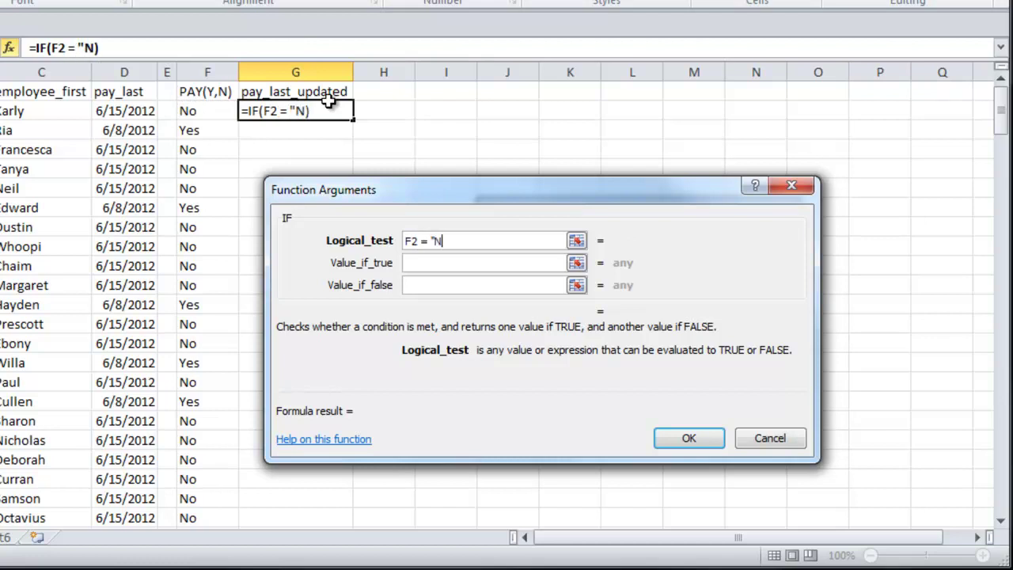
{"action": "type", "text": "o\""}
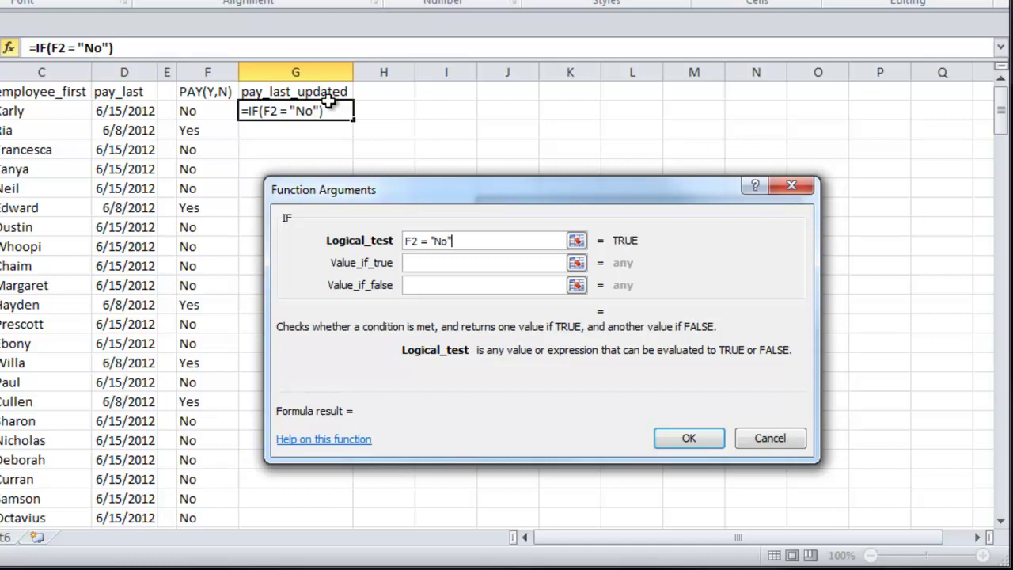
Step: Complete the G2 formula so it returns D2 if the test is true and D2+14 if it is false
{"action": "left_click", "coordinate": [467, 264]}
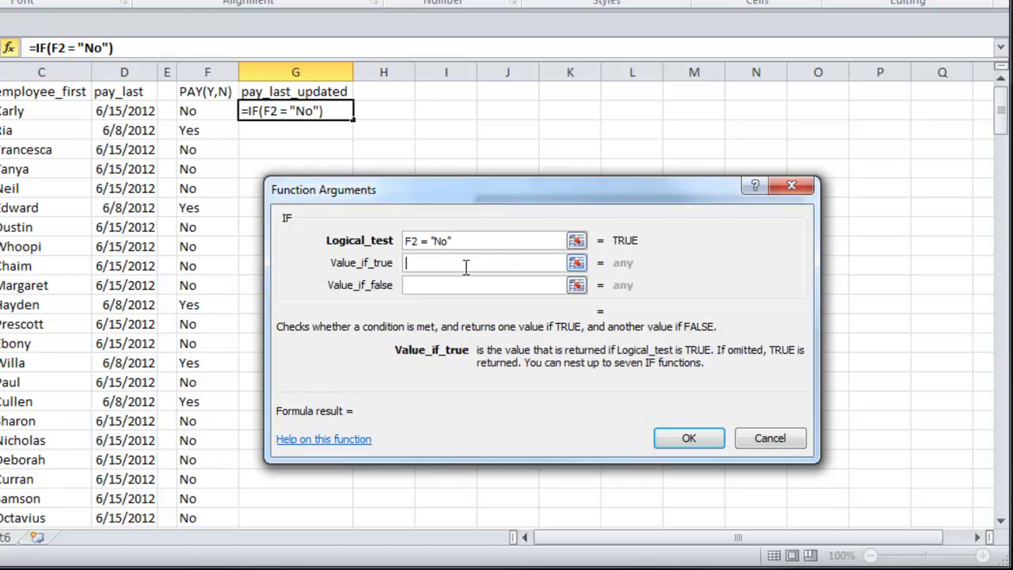
{"action": "left_click", "coordinate": [128, 110]}
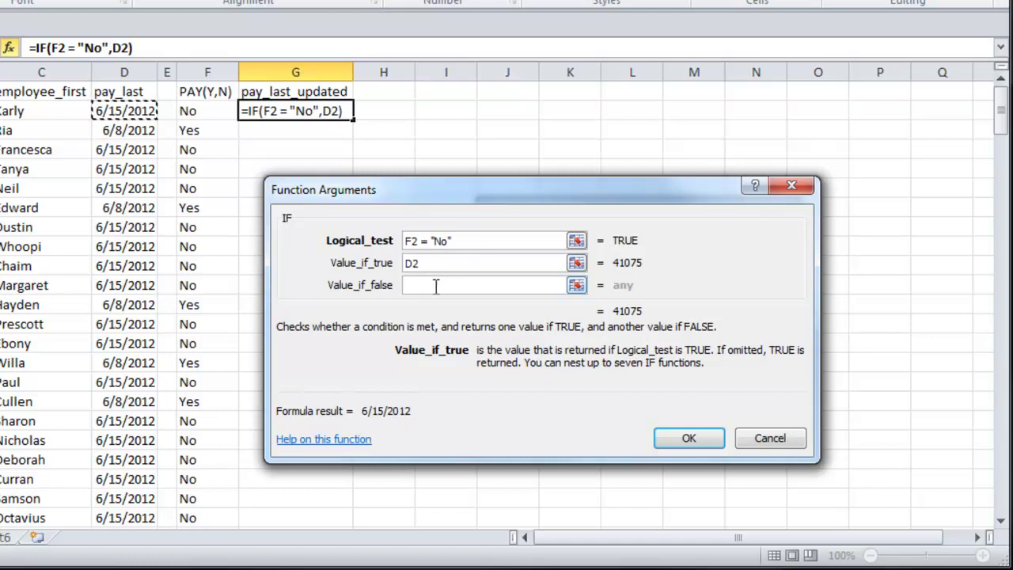
{"action": "left_click", "coordinate": [435, 287]}
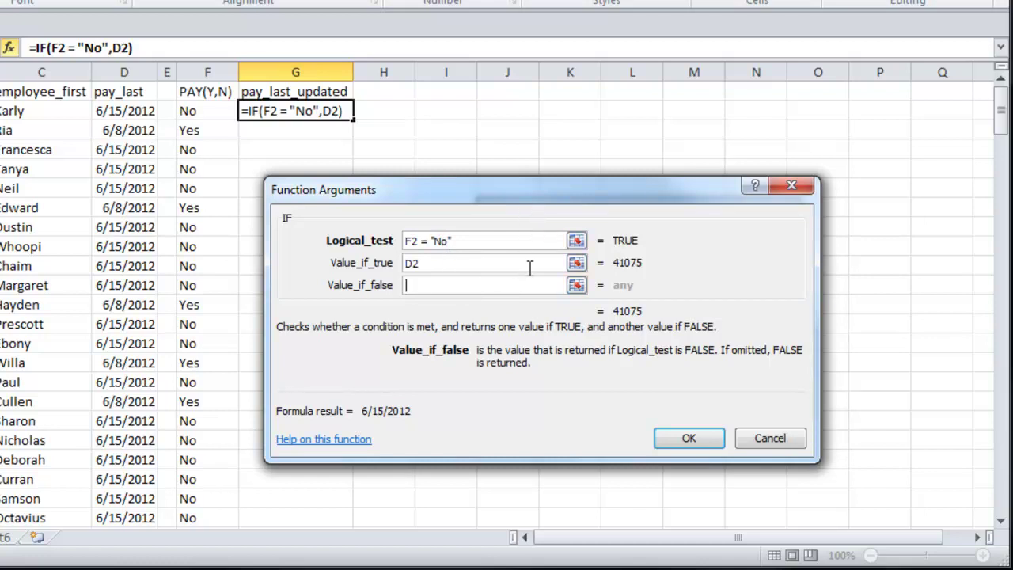
{"action": "left_click", "coordinate": [126, 113]}
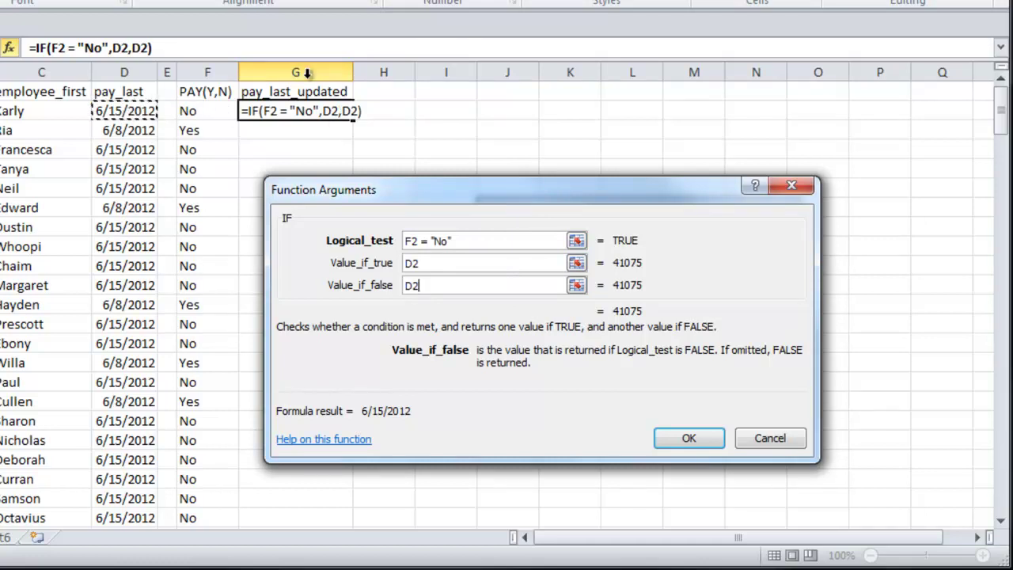
{"action": "type", "text": "+14"}
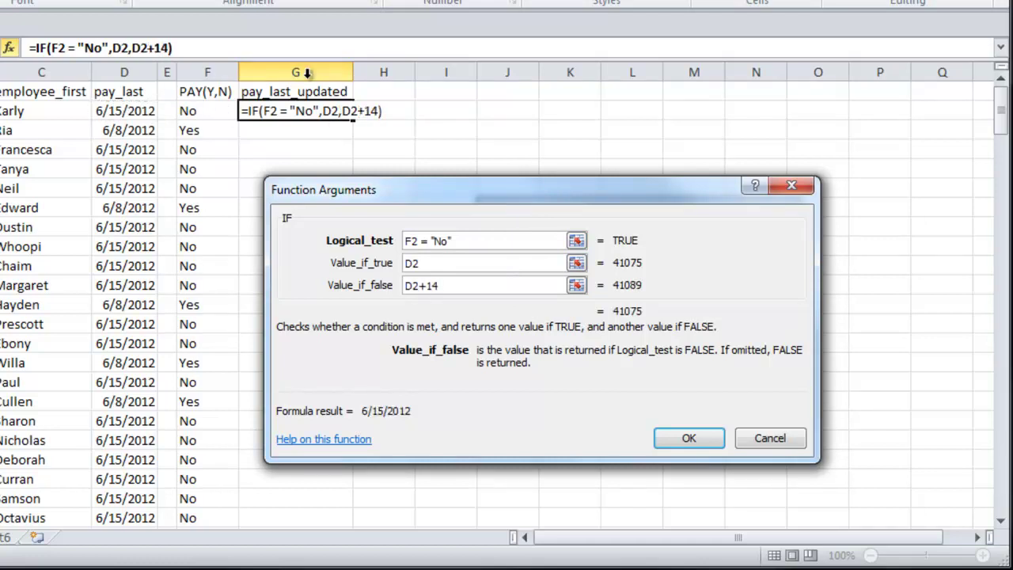
{"action": "left_click", "coordinate": [689, 437]}
Step: Fill the G2 formula down the pay_last_updated column for all employees and select the range D2:G2
{"action": "double_click", "coordinate": [353, 119]}
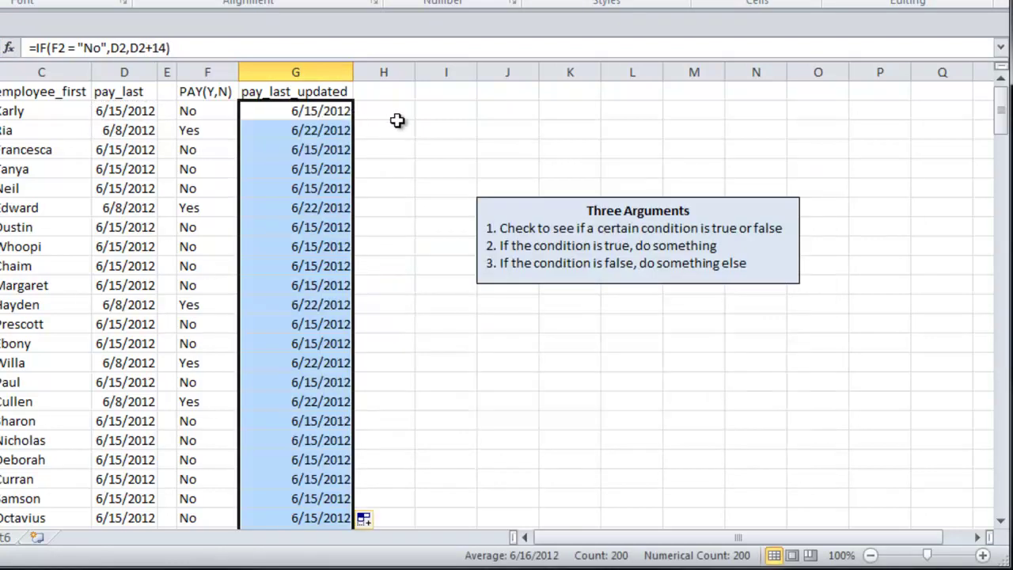
{"action": "left_click", "coordinate": [397, 119]}
{"action": "left_click", "coordinate": [124, 110]}
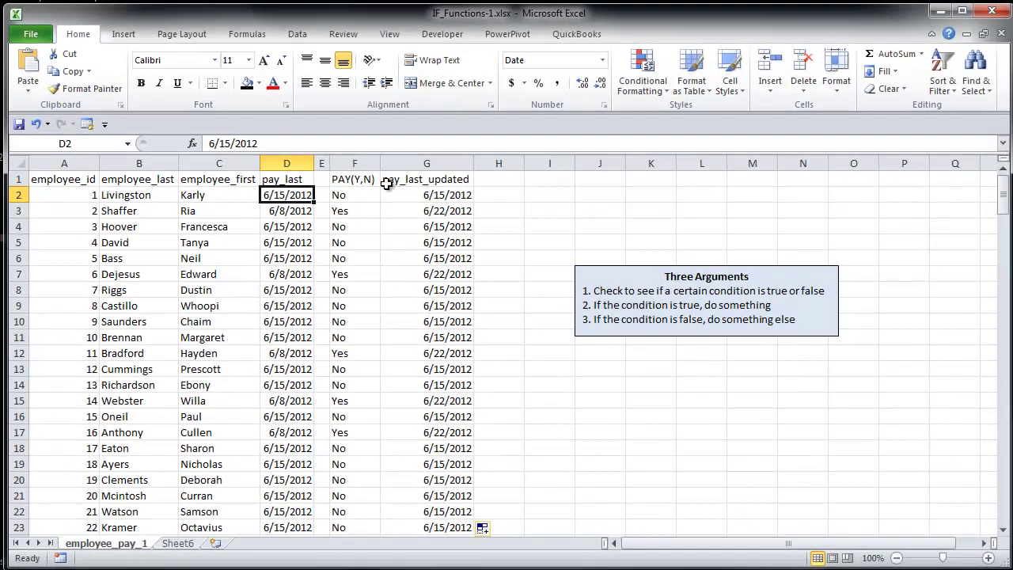
{"action": "left_click", "coordinate": [462, 195], "text": "shift"}
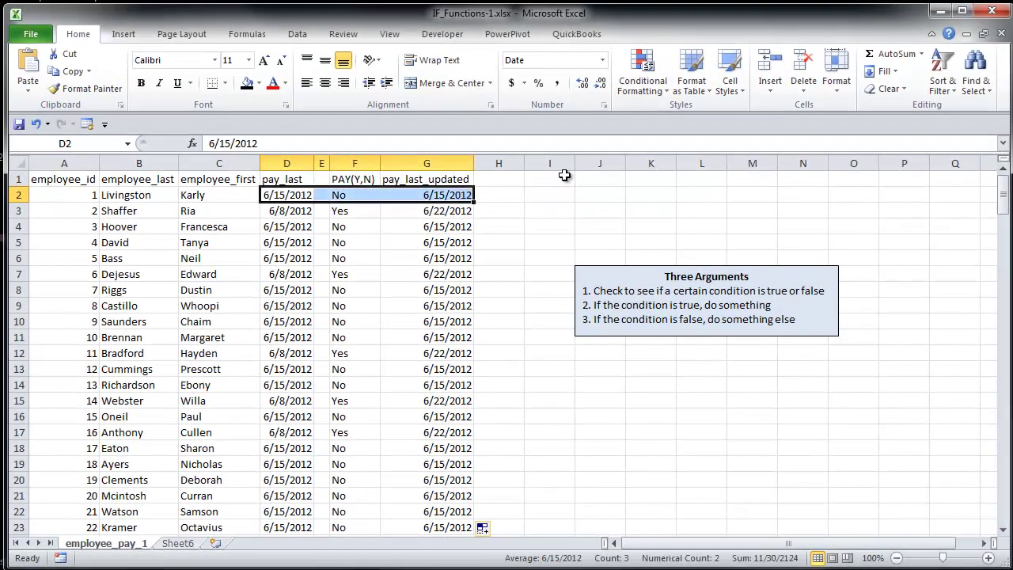
Step: Review the formulas in F2 and G2, and compare the second employee's pay dates and pay flag across D3:G3
{"action": "left_click", "coordinate": [346, 194]}
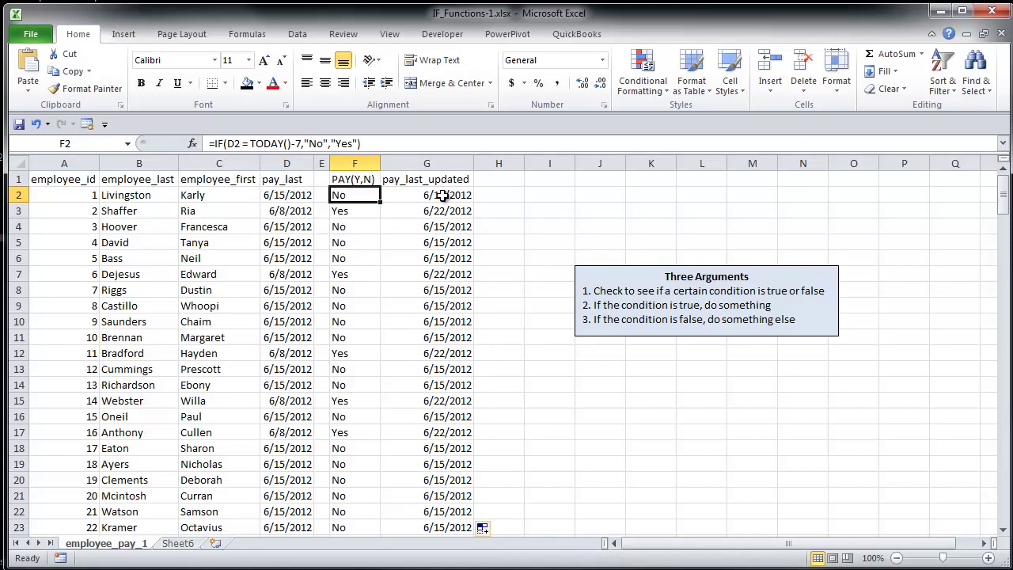
{"action": "left_click", "coordinate": [441, 196]}
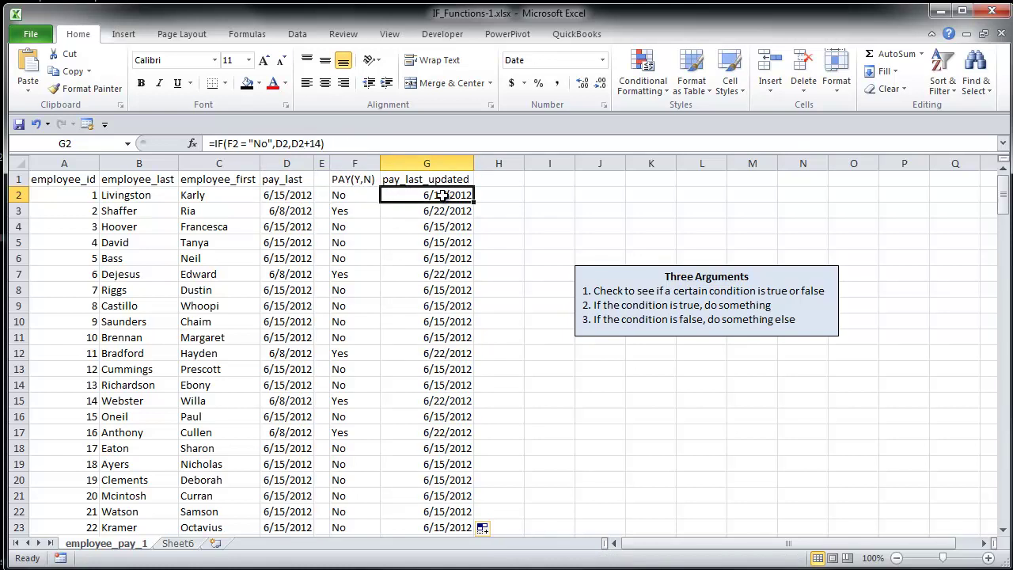
{"action": "left_click", "coordinate": [291, 210]}
{"action": "left_click_drag", "start_coordinate": [292, 211], "coordinate": [448, 214]}
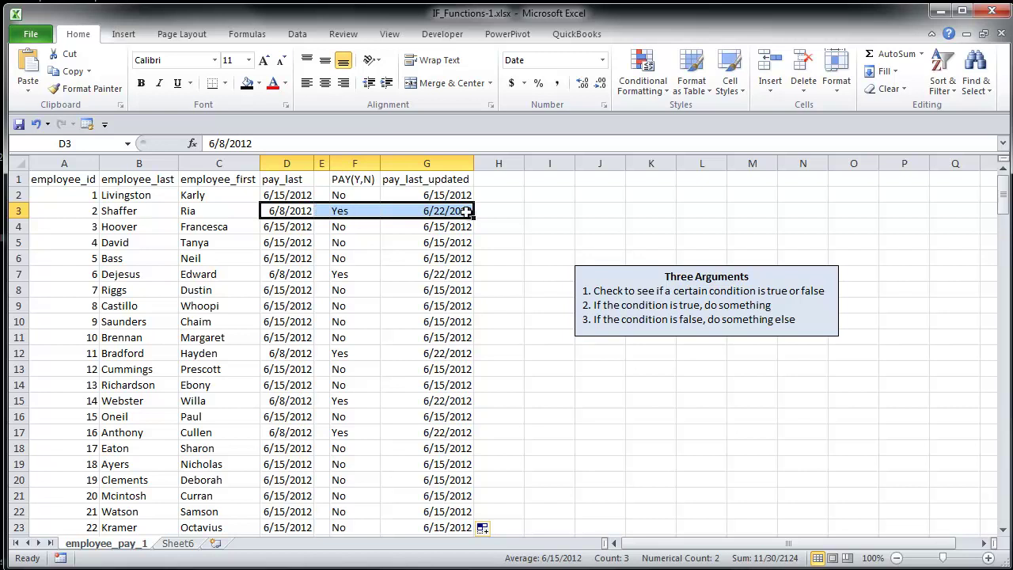
Step: Move the Three Arguments text box lower on the sheet and fill all of column H with black as a divider
{"action": "left_click", "coordinate": [770, 283]}
{"action": "mouse_move", "coordinate": [778, 264]}
{"action": "left_mouse_down"}
{"action": "mouse_move", "coordinate": [899, 320]}
{"action": "mouse_move", "coordinate": [932, 429]}
{"action": "mouse_move", "coordinate": [924, 432]}
{"action": "left_mouse_up"}
{"action": "left_click", "coordinate": [502, 181]}
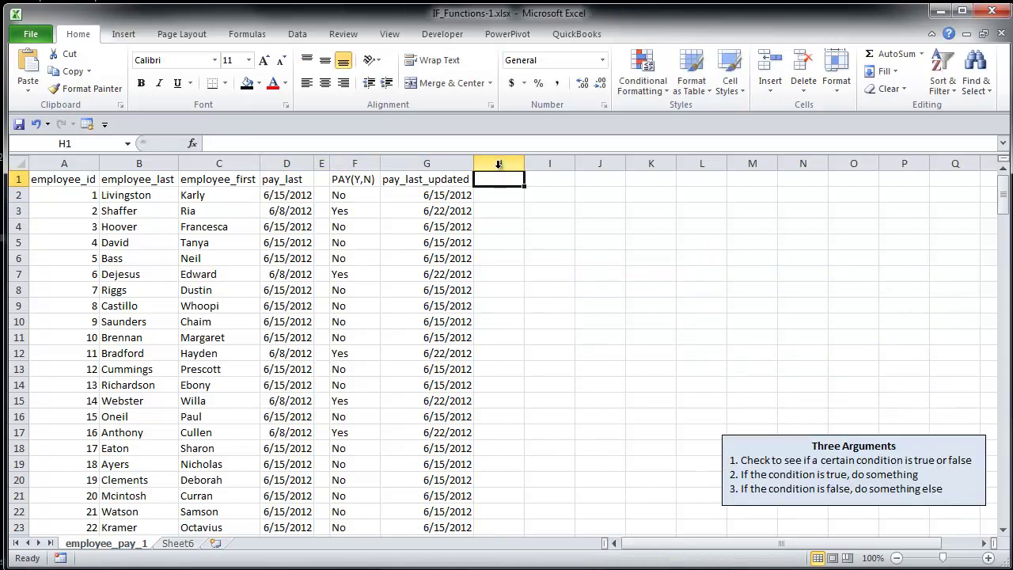
{"action": "left_click", "coordinate": [499, 163]}
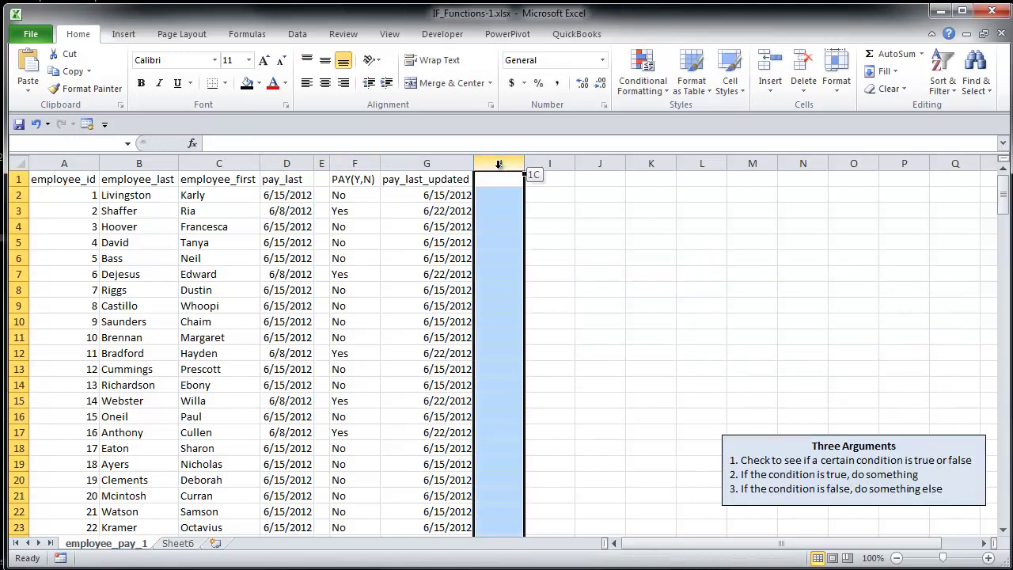
{"action": "left_click", "coordinate": [248, 84]}
{"action": "left_click", "coordinate": [635, 226]}
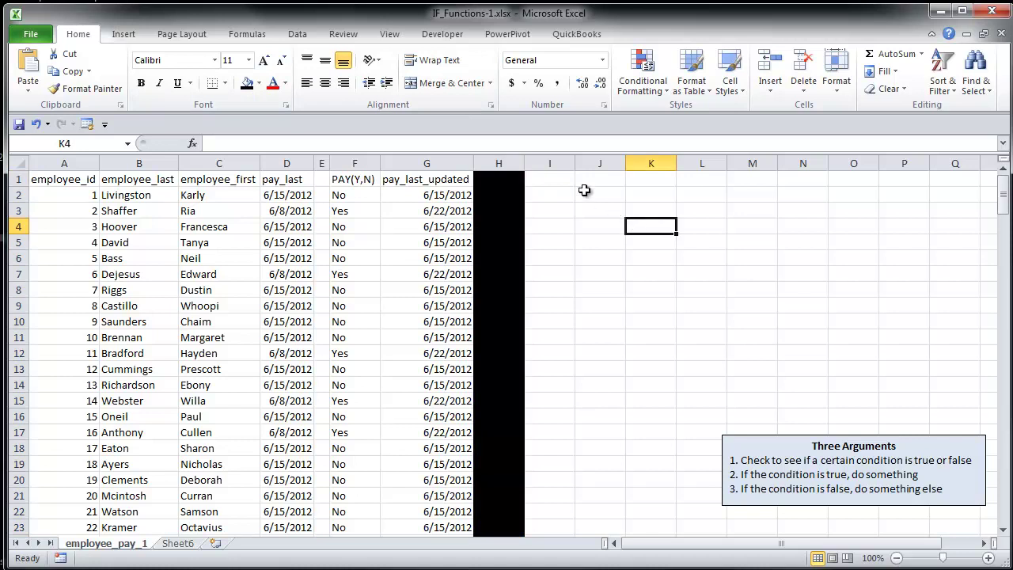
Step: Copy the employee table A1:D201, headers included, and paste it starting at I1
{"action": "left_click", "coordinate": [64, 179]}
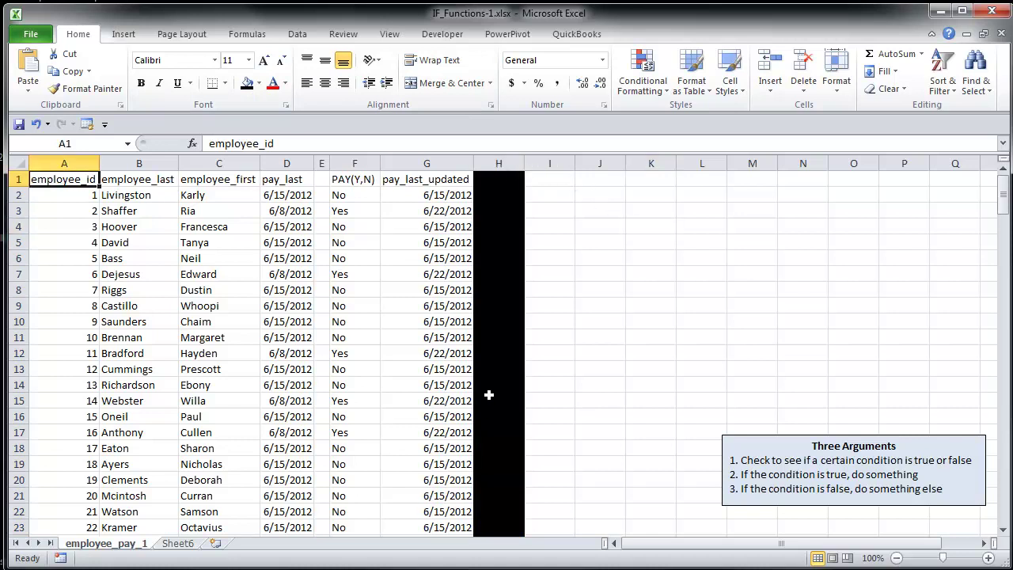
{"action": "left_click", "coordinate": [294, 181], "text": "shift"}
{"action": "key", "text": "ctrl+shift+Down"}
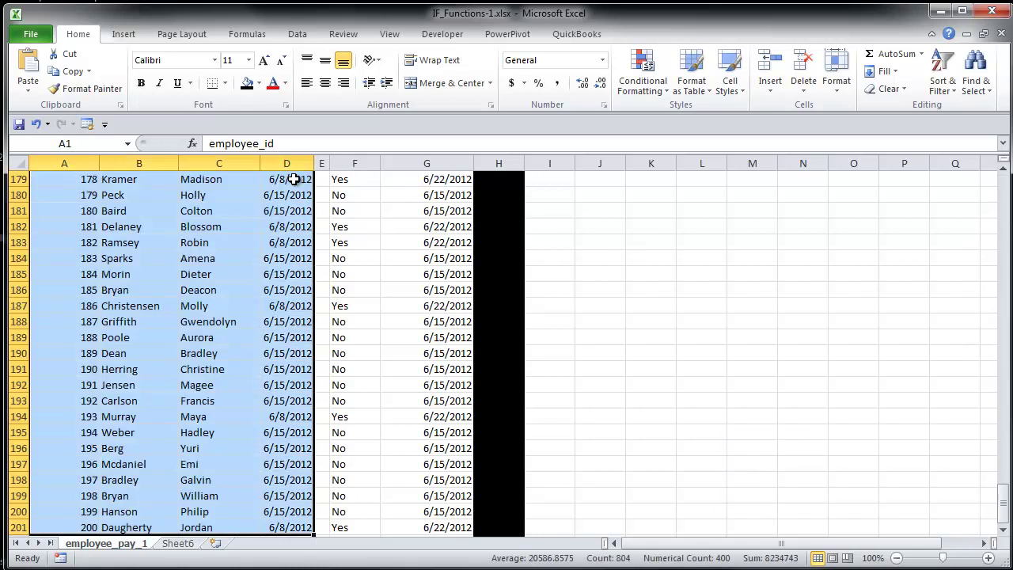
{"action": "key", "text": "ctrl+c"}
{"action": "left_click", "coordinate": [713, 319]}
{"action": "scroll", "coordinate": [633, 265], "scroll_direction": "up", "scroll_amount": 8}
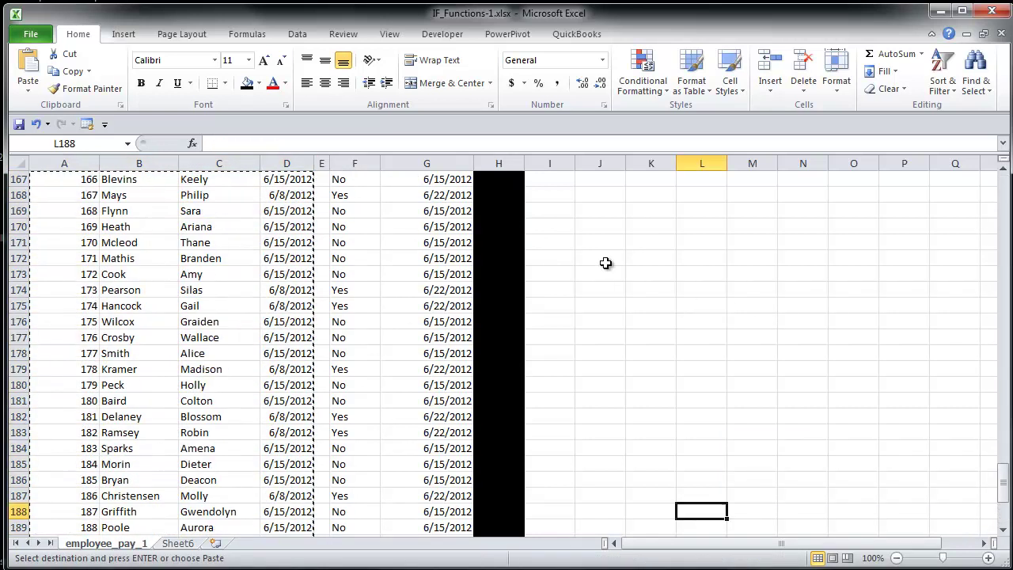
{"action": "left_click_drag", "start_coordinate": [1002, 461], "coordinate": [1003, 190]}
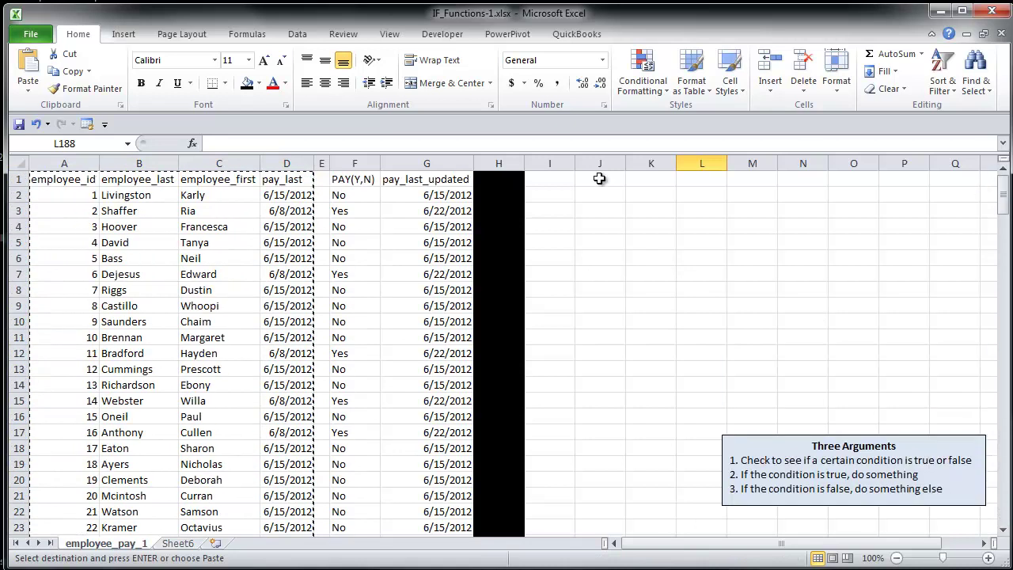
{"action": "left_click", "coordinate": [550, 180]}
{"action": "key", "text": "ctrl+v"}
Step: Take the Three Arguments text box off the copied table's area and clear the copied pay_last dates in L2:L201
{"action": "left_click", "coordinate": [938, 448]}
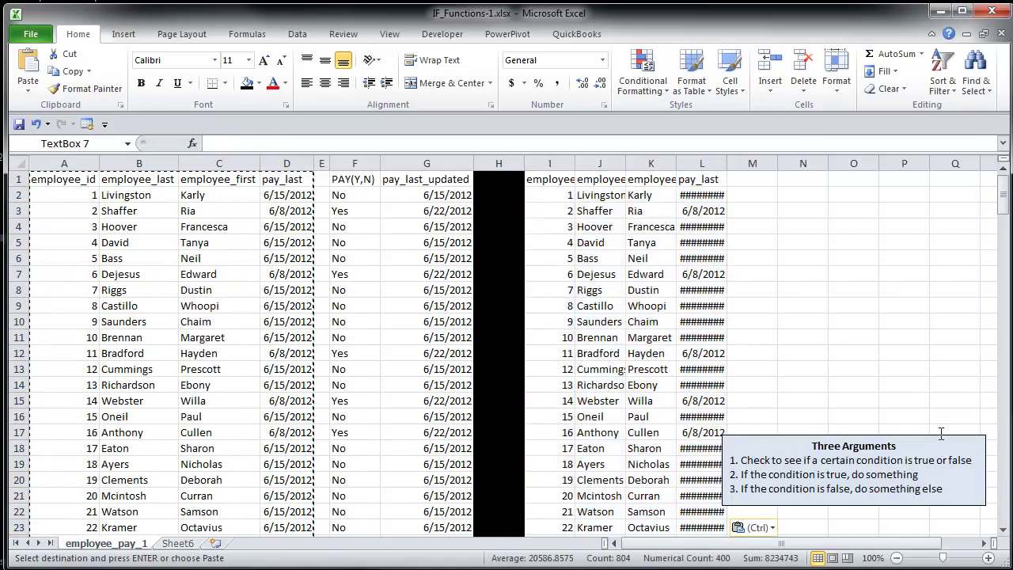
{"action": "left_click_drag", "start_coordinate": [944, 434], "coordinate": [934, 287]}
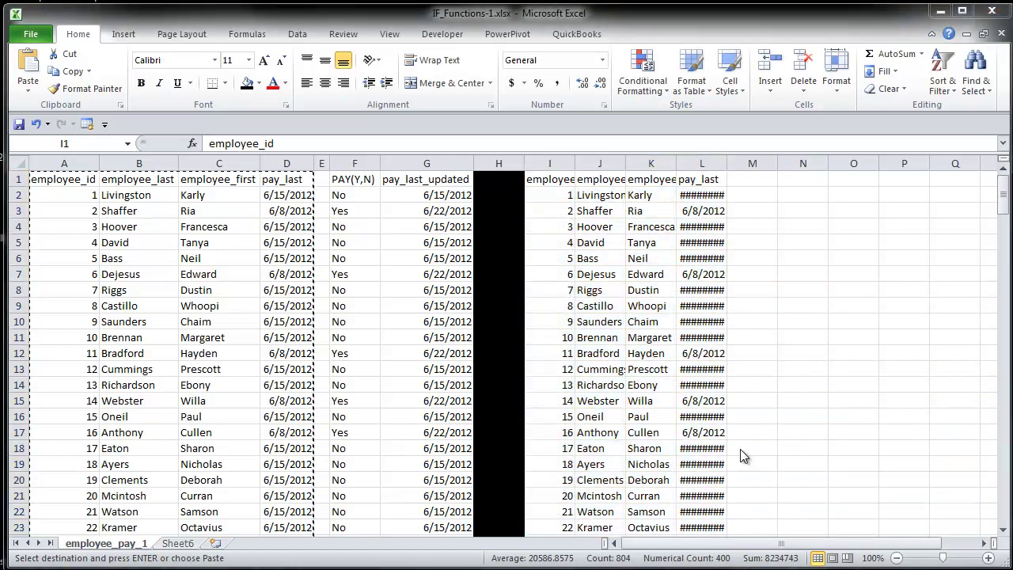
{"action": "left_click", "coordinate": [702, 195]}
{"action": "key", "text": "ctrl+shift+Down"}
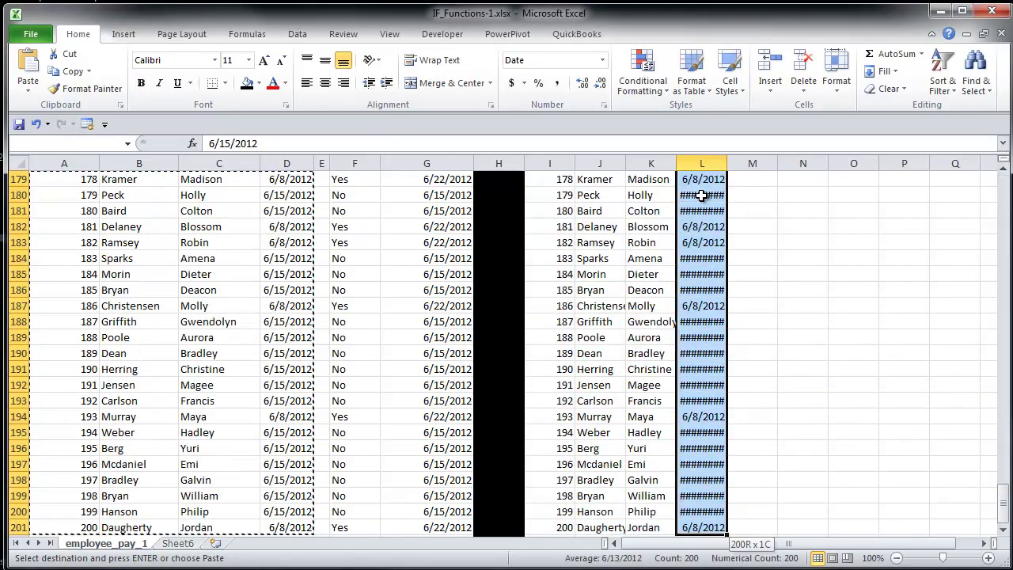
{"action": "key", "text": "Delete"}
{"action": "key", "text": "ctrl+BackSpace"}
Step: Copy the pay_last_updated dates G2:G201, paste them as values starting at L2, and autofit column L
{"action": "left_click", "coordinate": [440, 195]}
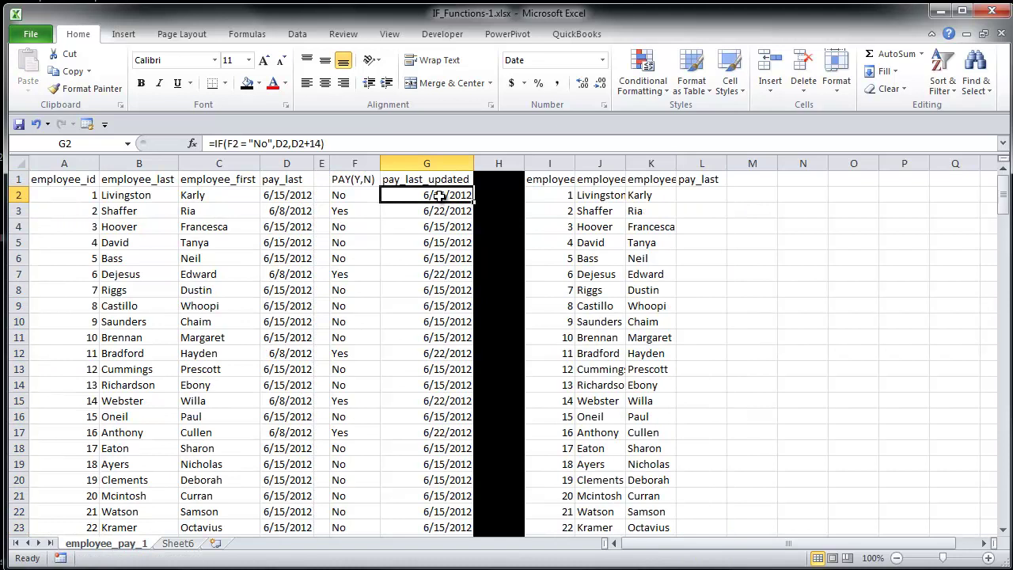
{"action": "key", "text": "ctrl+shift+Down"}
{"action": "key", "text": "ctrl+c"}
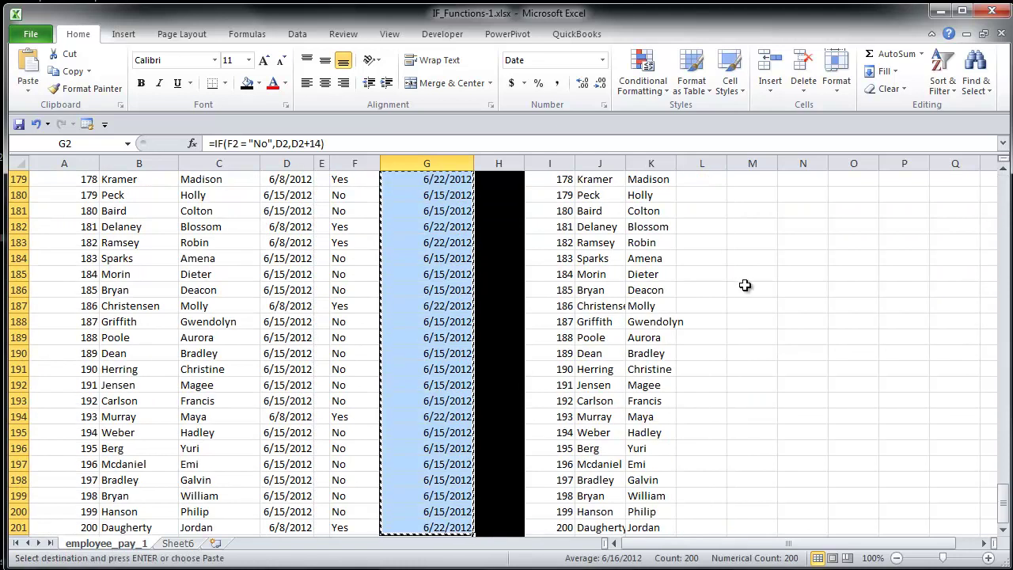
{"action": "scroll", "coordinate": [750, 261], "scroll_direction": "up", "scroll_amount": 6}
{"action": "scroll", "coordinate": [750, 261], "scroll_direction": "up", "scroll_amount": 17}
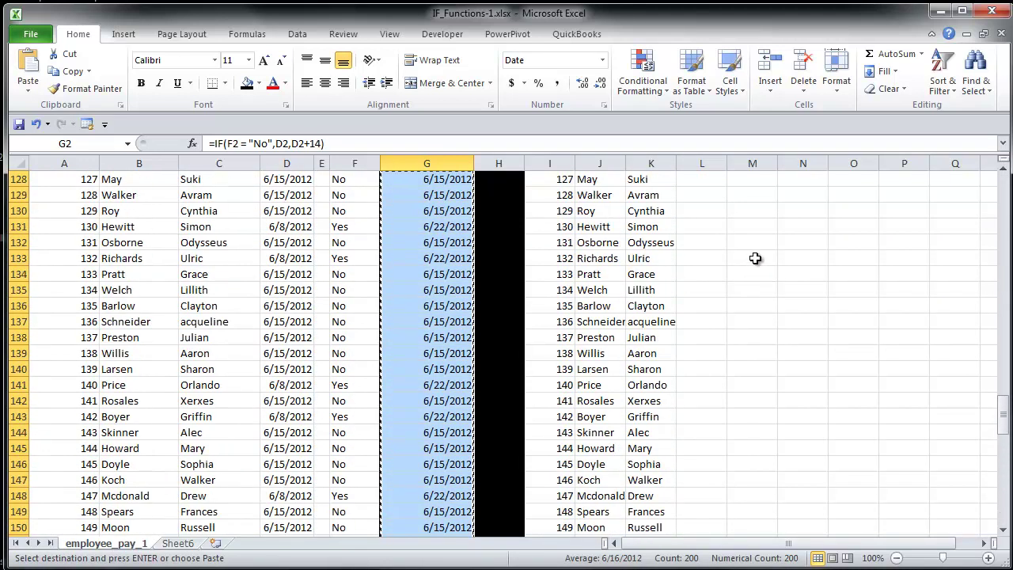
{"action": "scroll", "coordinate": [754, 258], "scroll_direction": "up", "scroll_amount": 6}
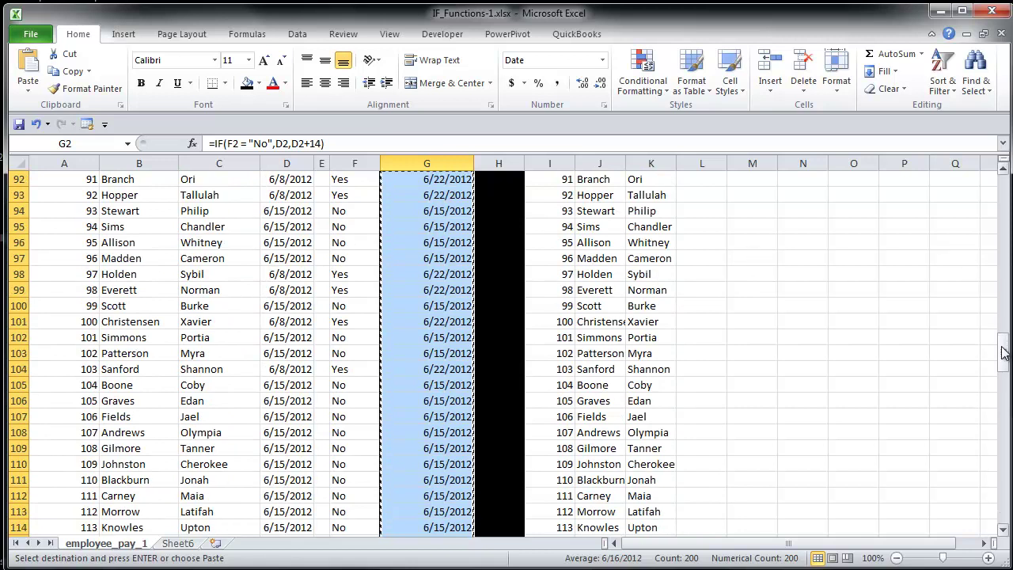
{"action": "left_click_drag", "start_coordinate": [1003, 348], "coordinate": [997, 183]}
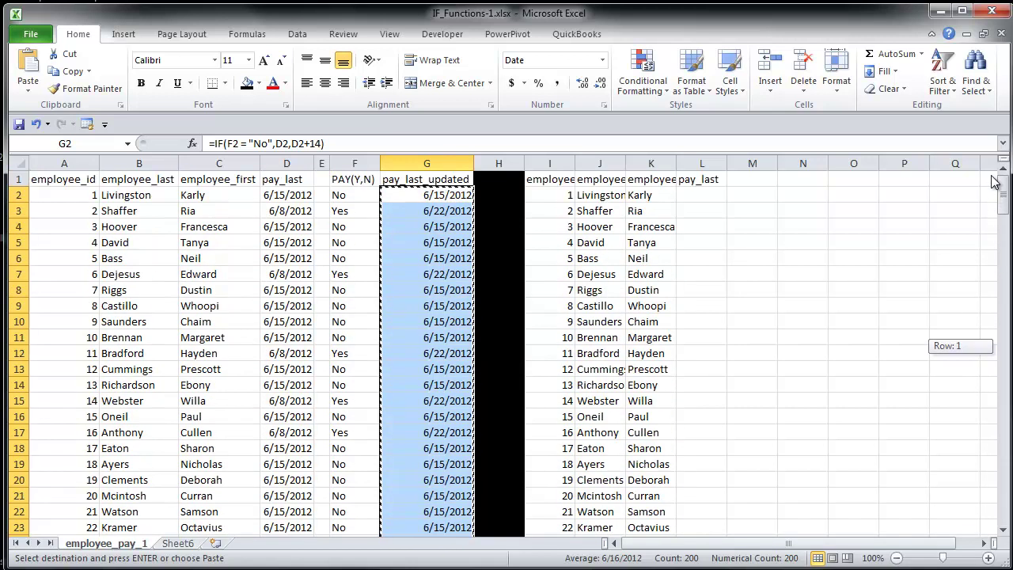
{"action": "left_click", "coordinate": [710, 201]}
{"action": "right_click", "coordinate": [710, 202]}
{"action": "left_click", "coordinate": [758, 257]}
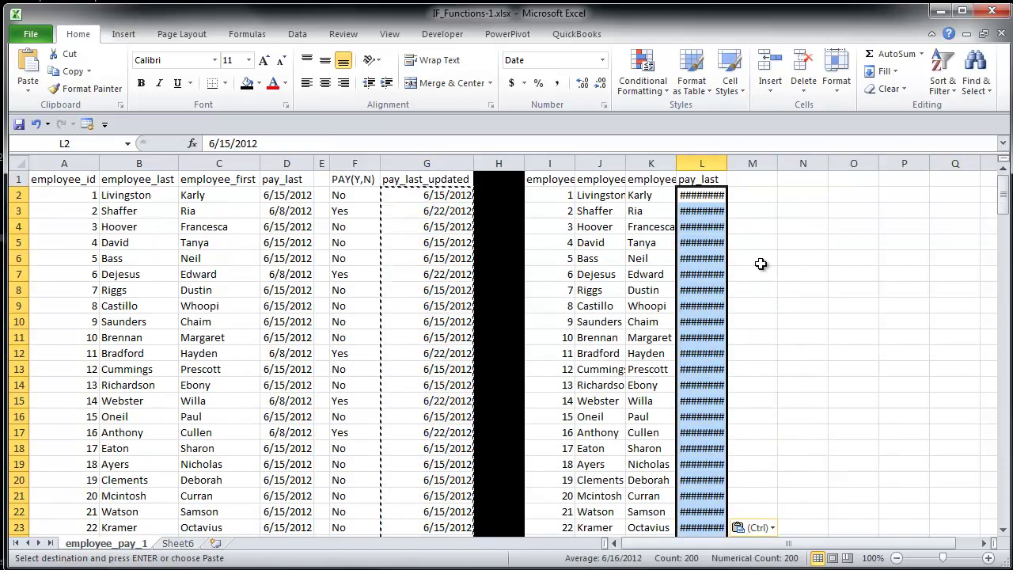
{"action": "double_click", "coordinate": [727, 163]}
{"action": "left_click", "coordinate": [750, 194]}
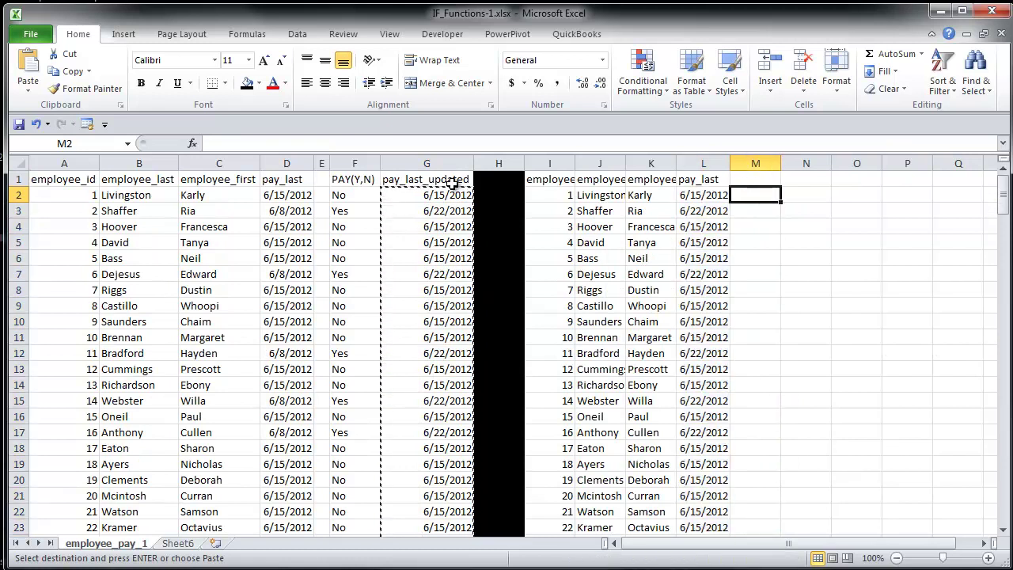
Step: Copy the PAY(Y,N) and pay_last_updated headers from F1:G1 to M1:N1, and autofit columns N and J
{"action": "left_click_drag", "start_coordinate": [343, 180], "coordinate": [430, 178]}
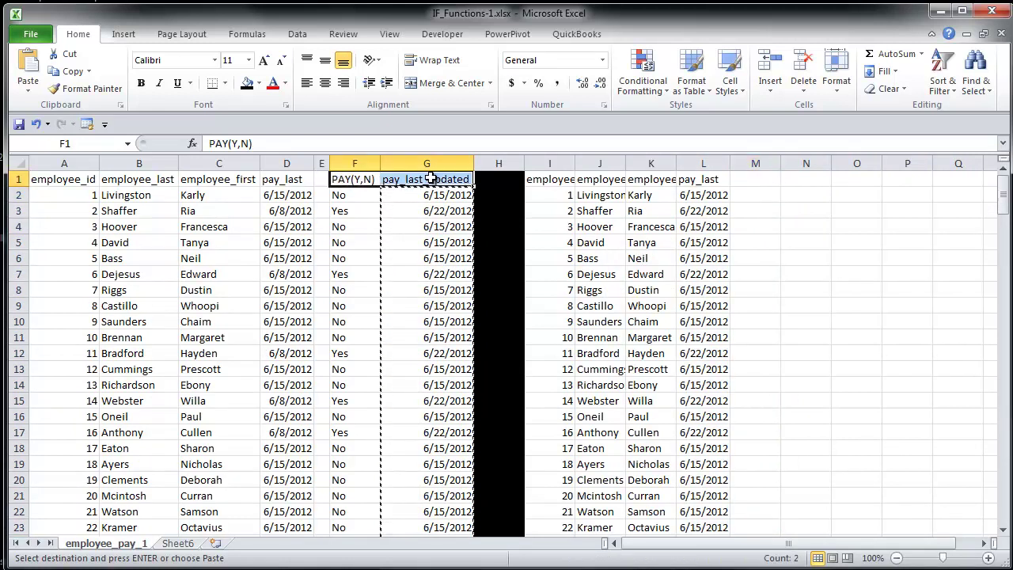
{"action": "left_click", "coordinate": [755, 179]}
{"action": "key", "text": "ctrl+v"}
{"action": "left_click", "coordinate": [796, 255]}
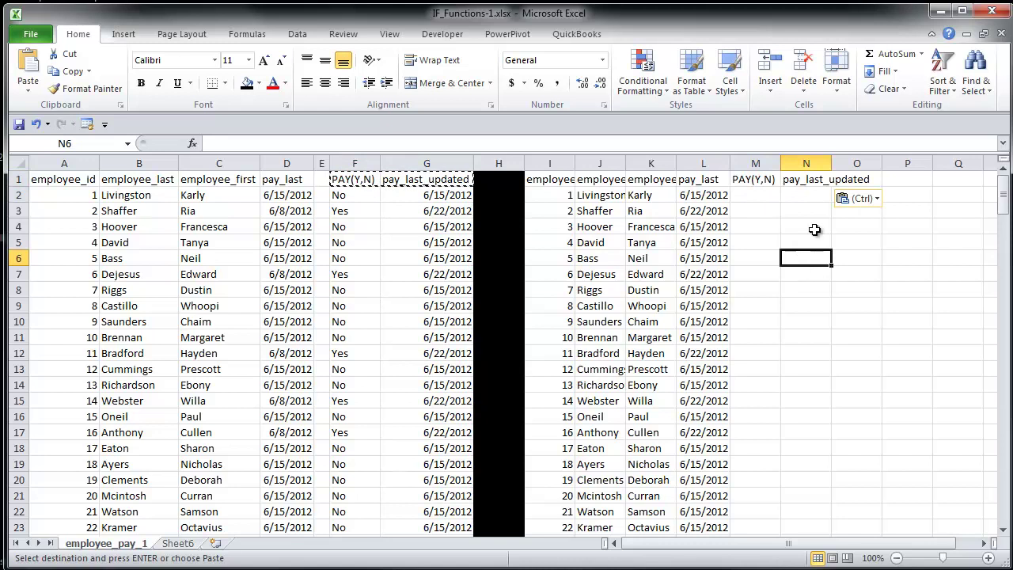
{"action": "double_click", "coordinate": [834, 166]}
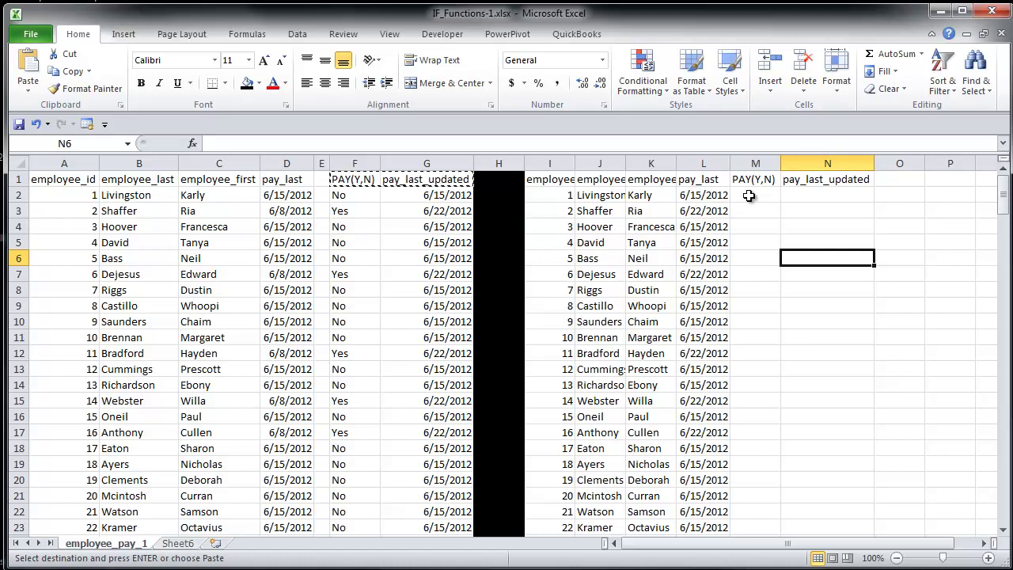
{"action": "double_click", "coordinate": [625, 163]}
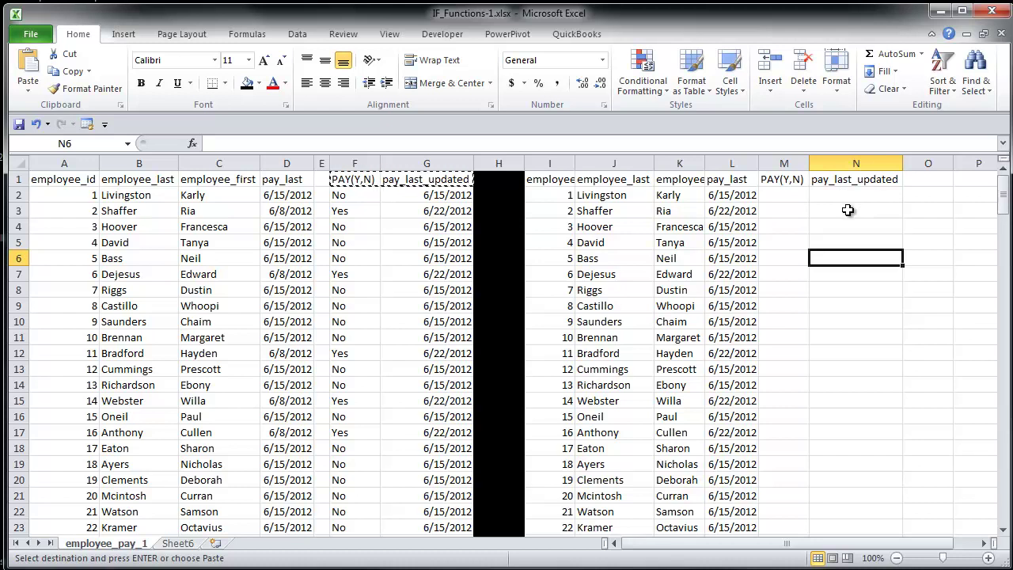
Step: Check the IF formula in G2
{"action": "left_click", "coordinate": [444, 195]}
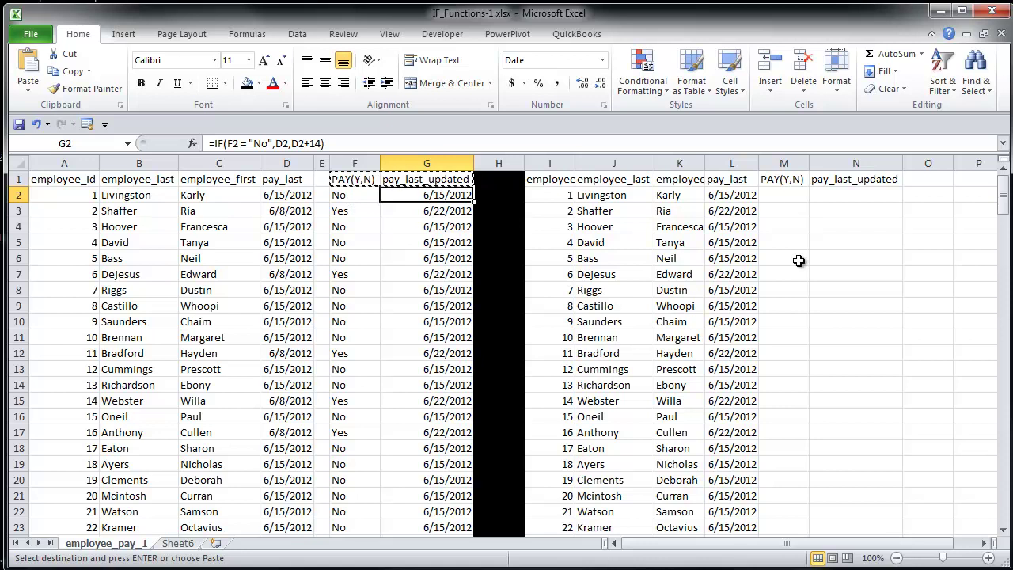
{"action": "left_click", "coordinate": [949, 291]}
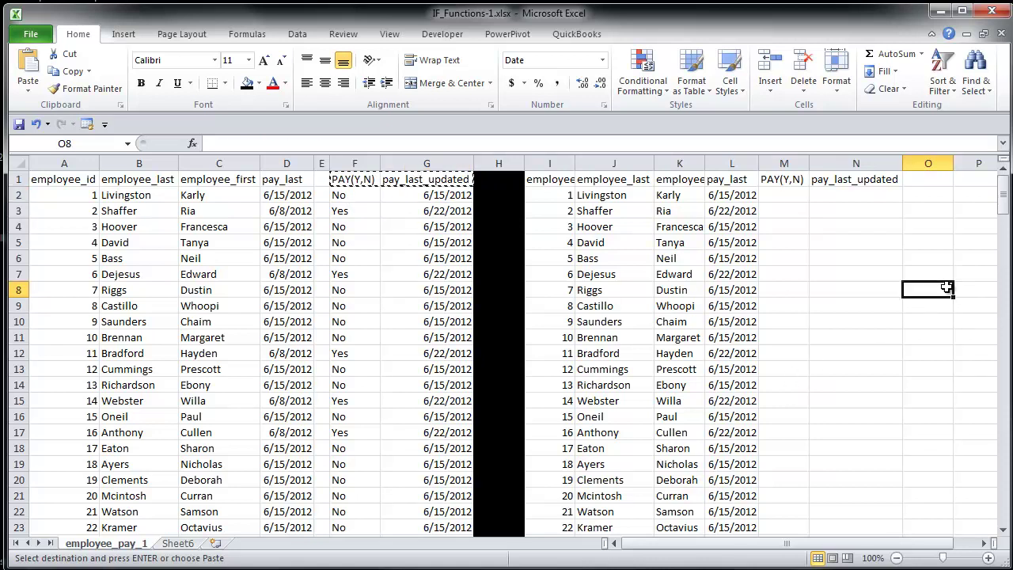